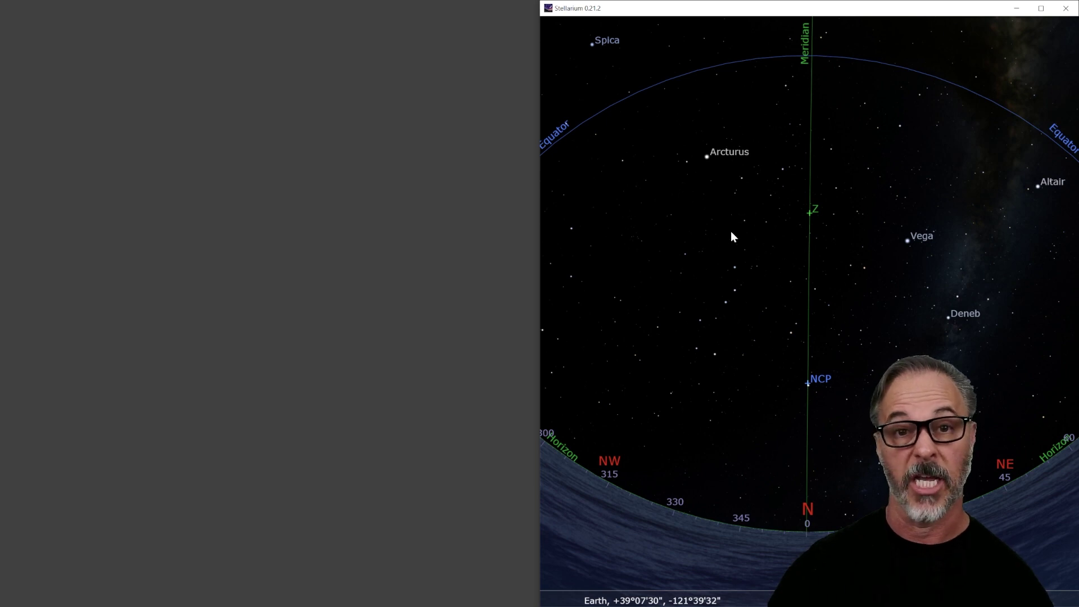
- Open the Telescope Control plugin's telescope list, showing the disconnected Losmandy G11 as telescope 1
mouse_move(563, 397)
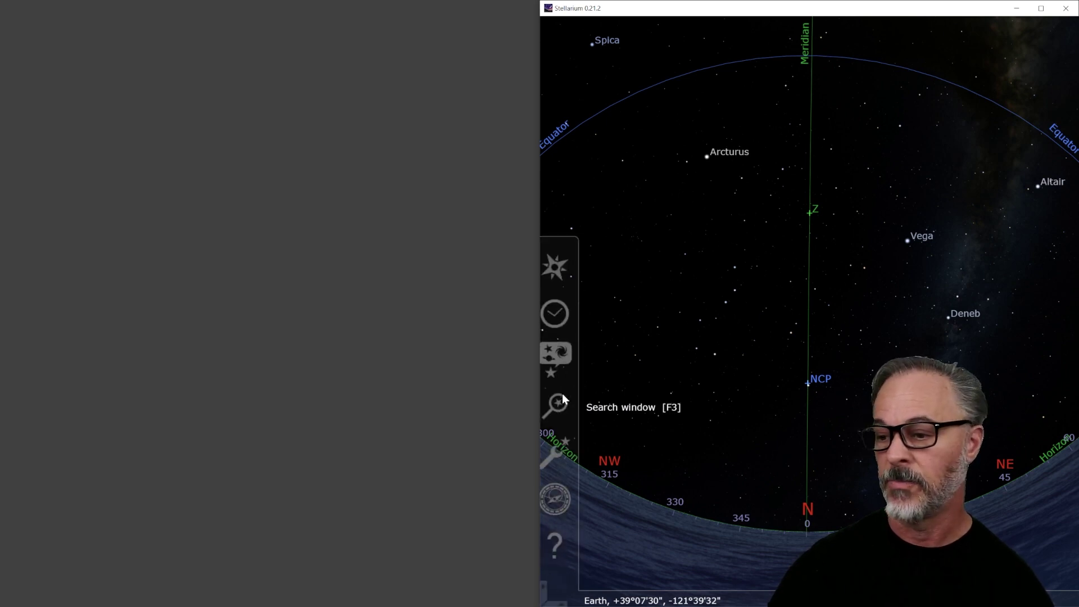
click(559, 452)
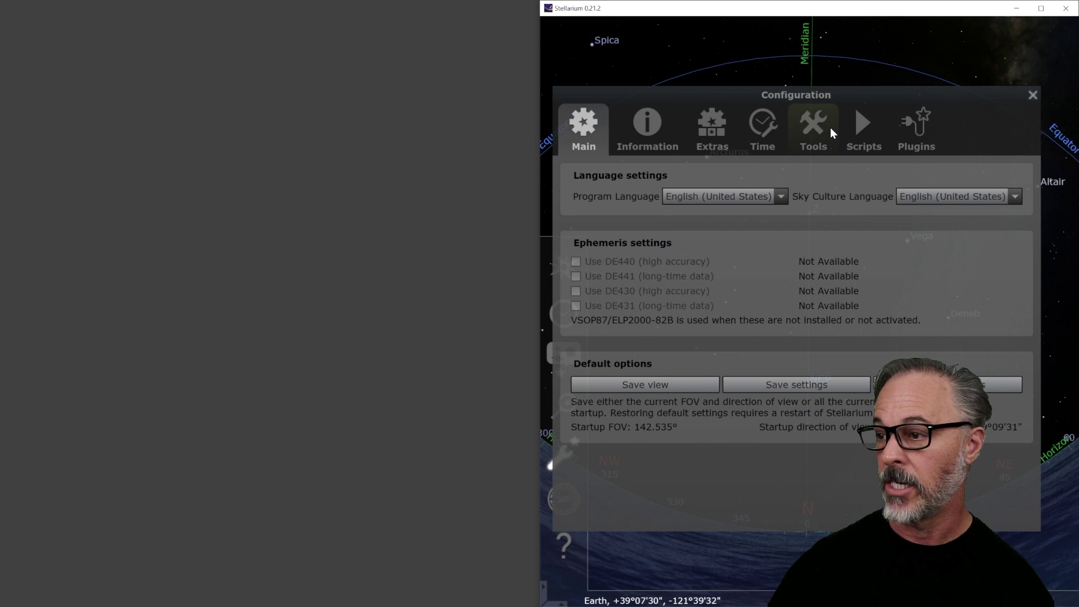
click(912, 130)
scroll(663, 483, down, 1)
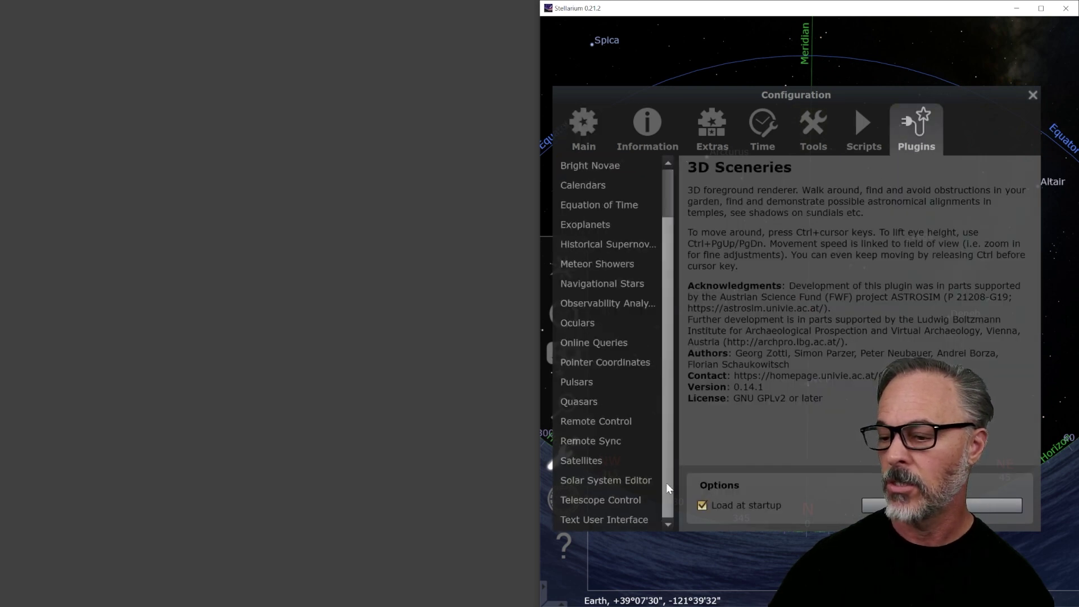
click(598, 505)
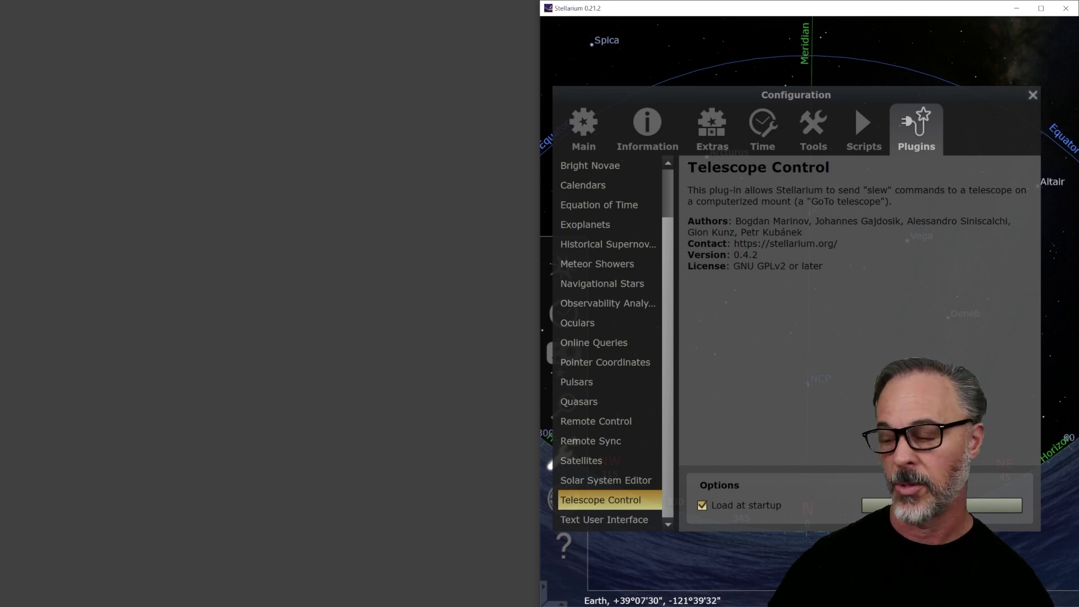
click(928, 505)
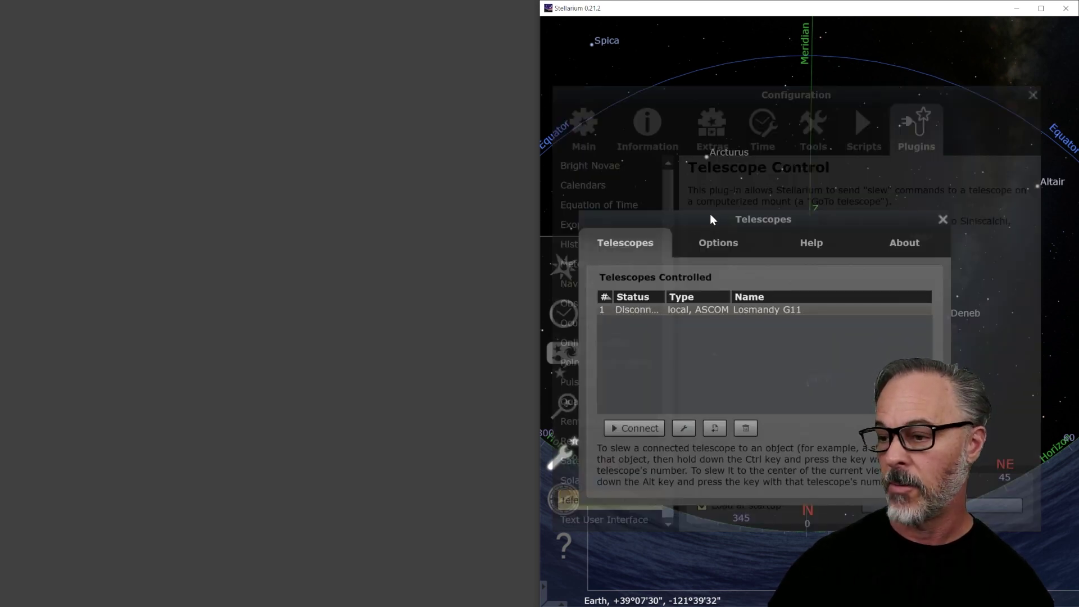
click(1021, 99)
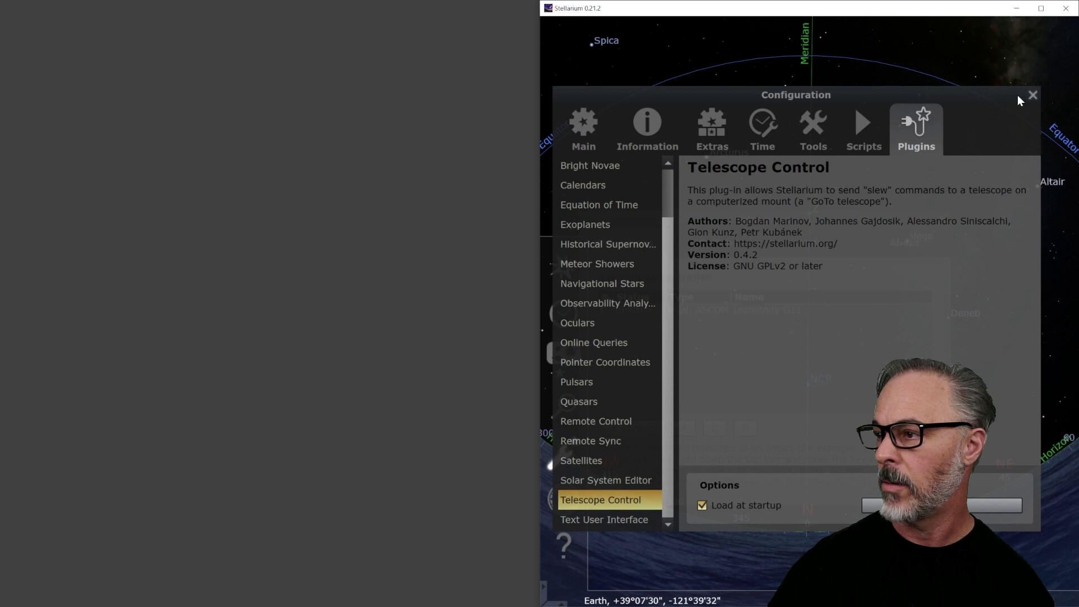
- Connect the Losmandy G11 mount via the Gemini ASCOM dialog using Cold Start
click(1033, 95)
drag(682, 209, 741, 70)
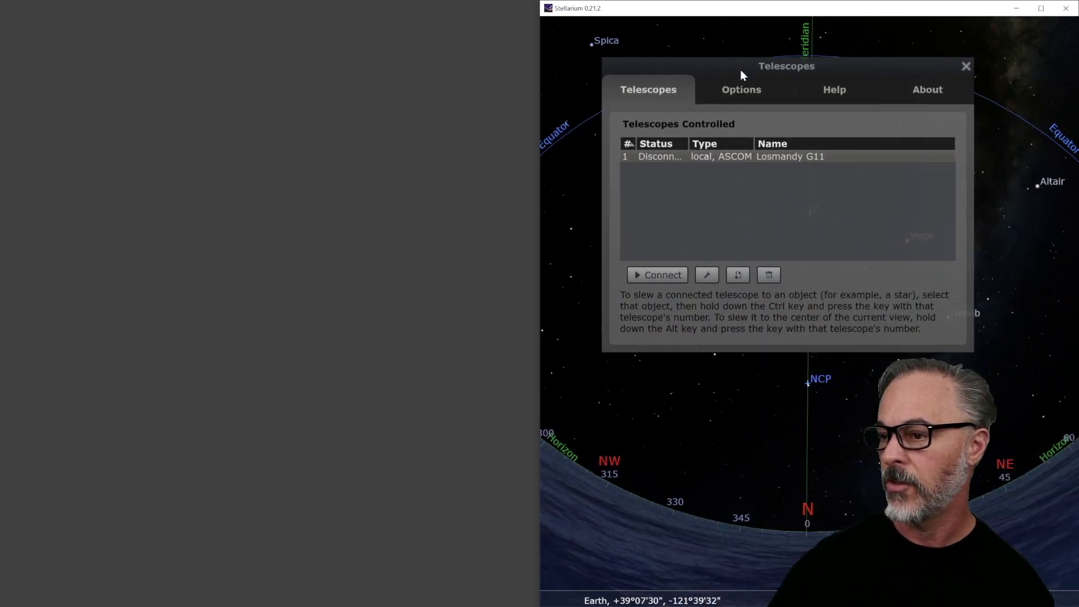
click(657, 275)
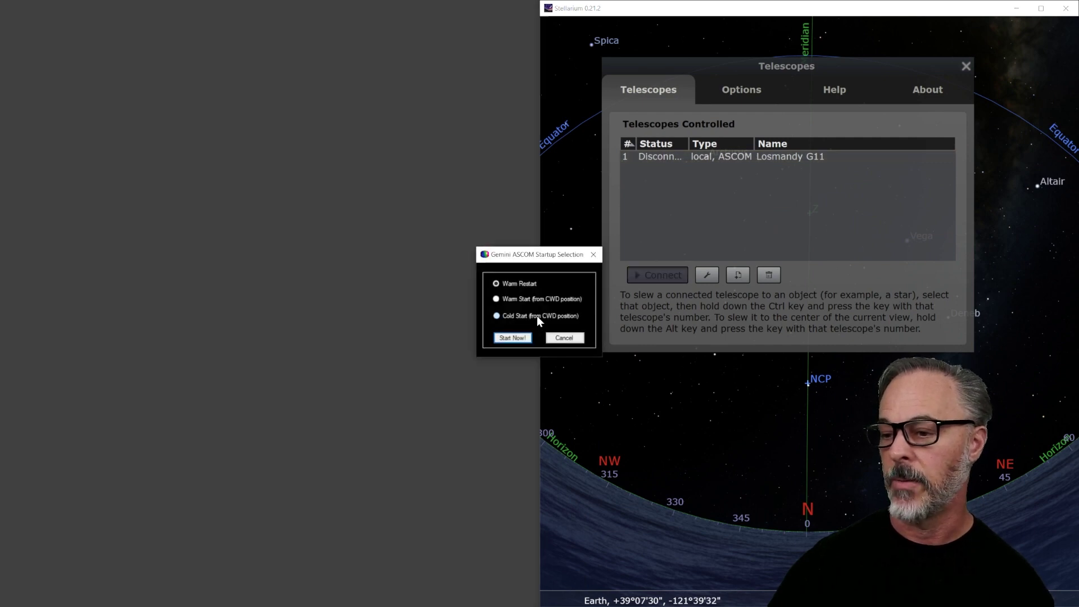
click(538, 315)
click(510, 338)
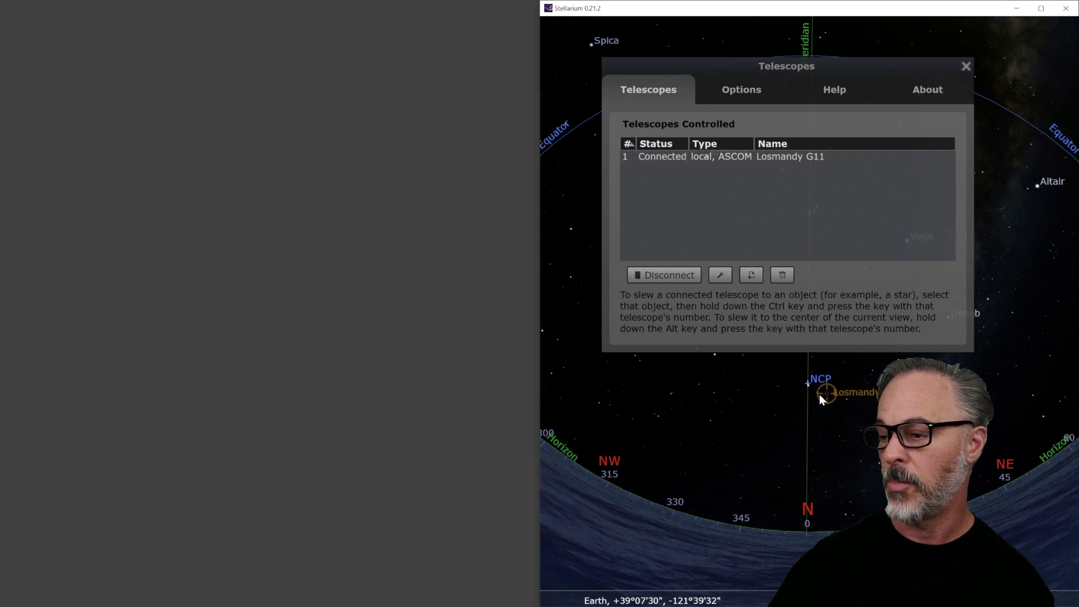
click(966, 66)
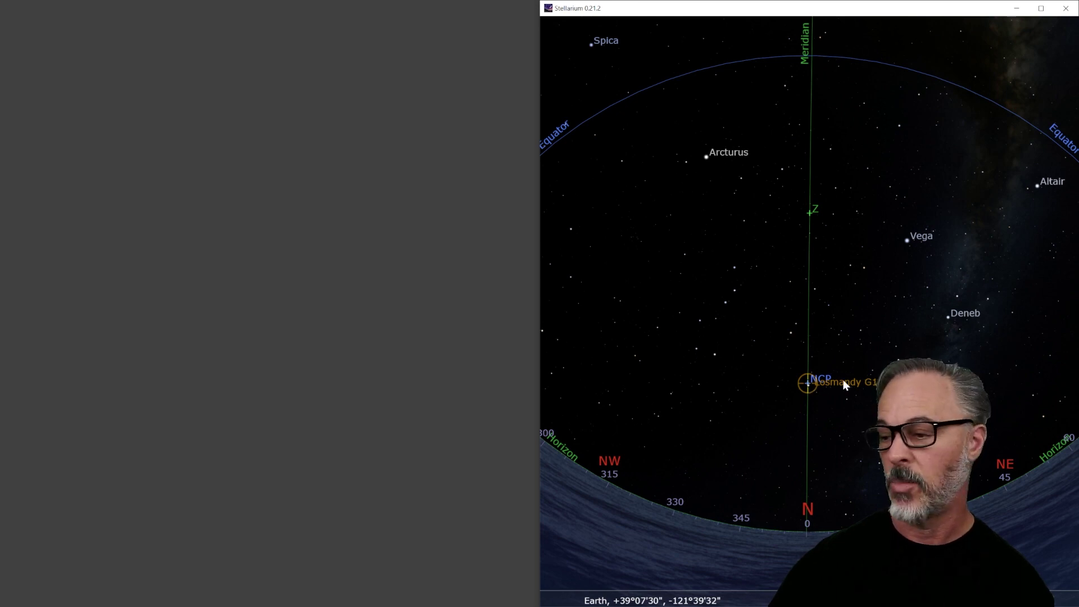
scroll(818, 416, up, 5)
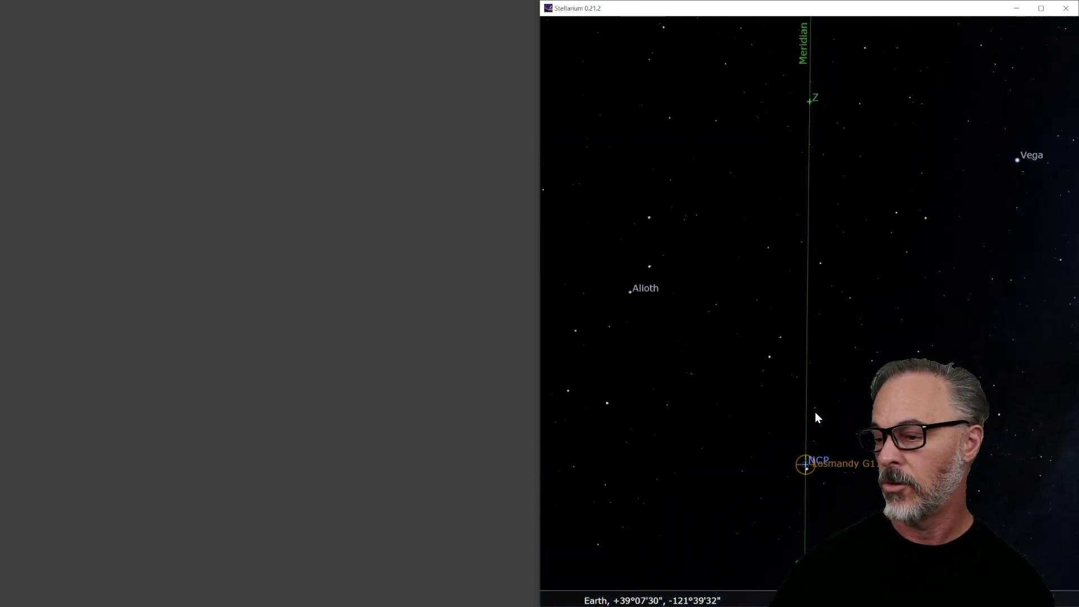
scroll(802, 308, up, 5)
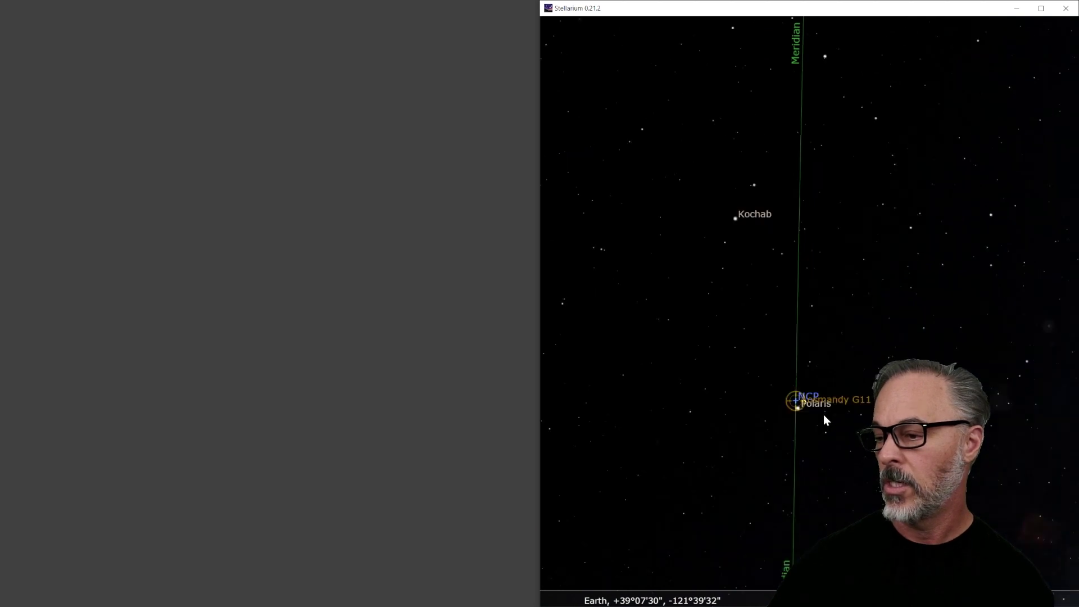
scroll(798, 414, up, 2)
drag(804, 426, 827, 231)
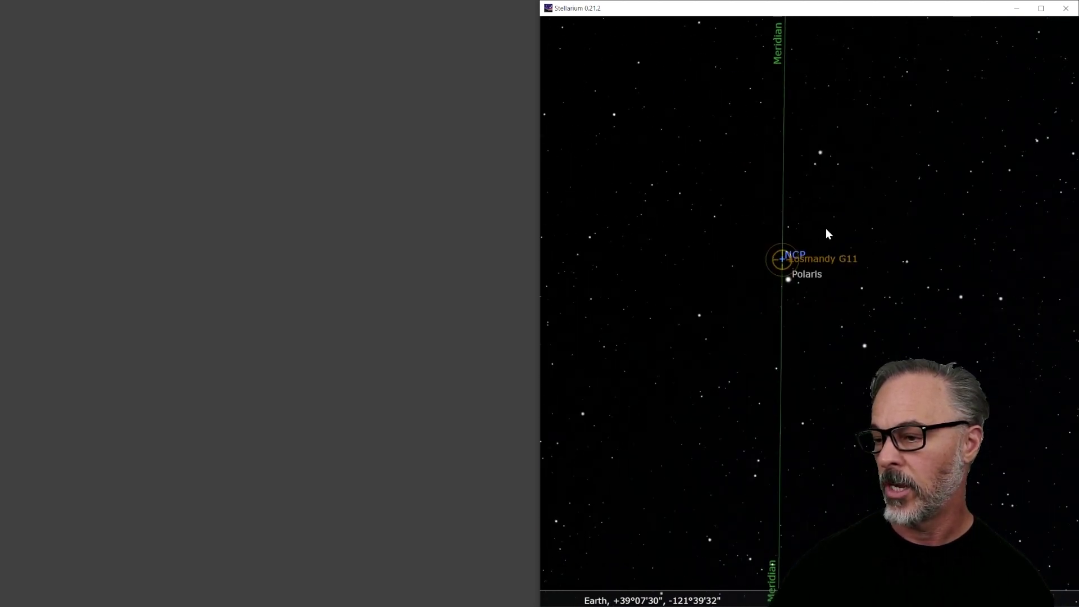
scroll(793, 280, down, 5)
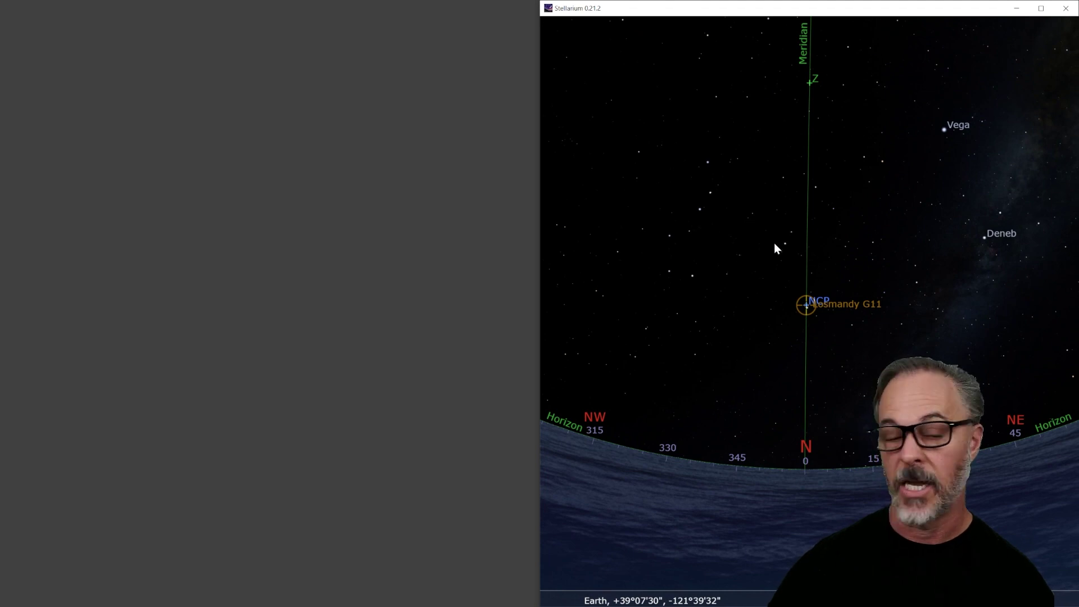
drag(774, 240, 773, 266)
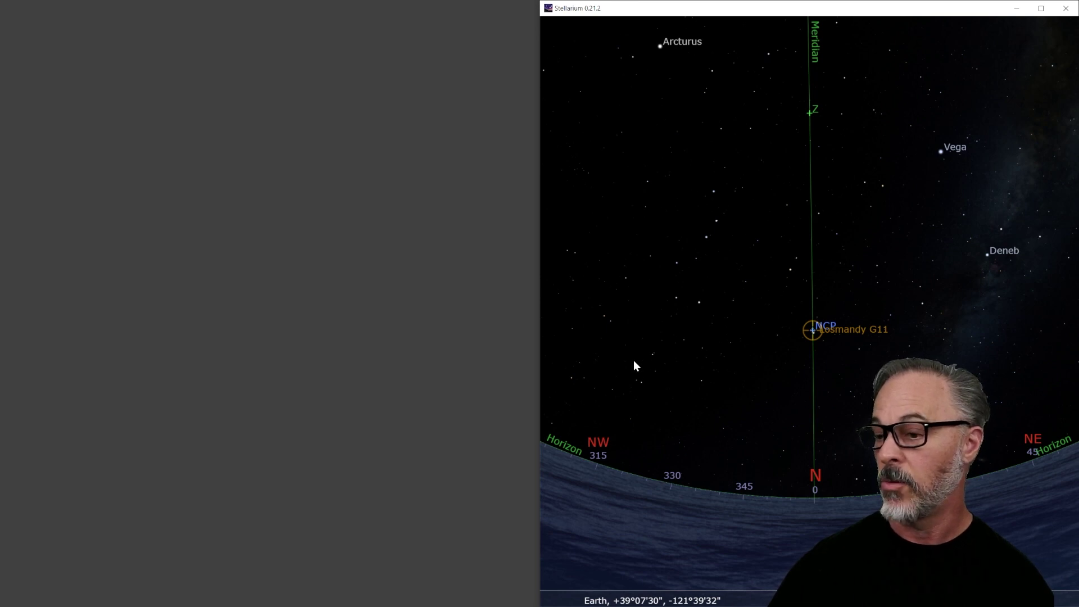
drag(634, 362, 843, 344)
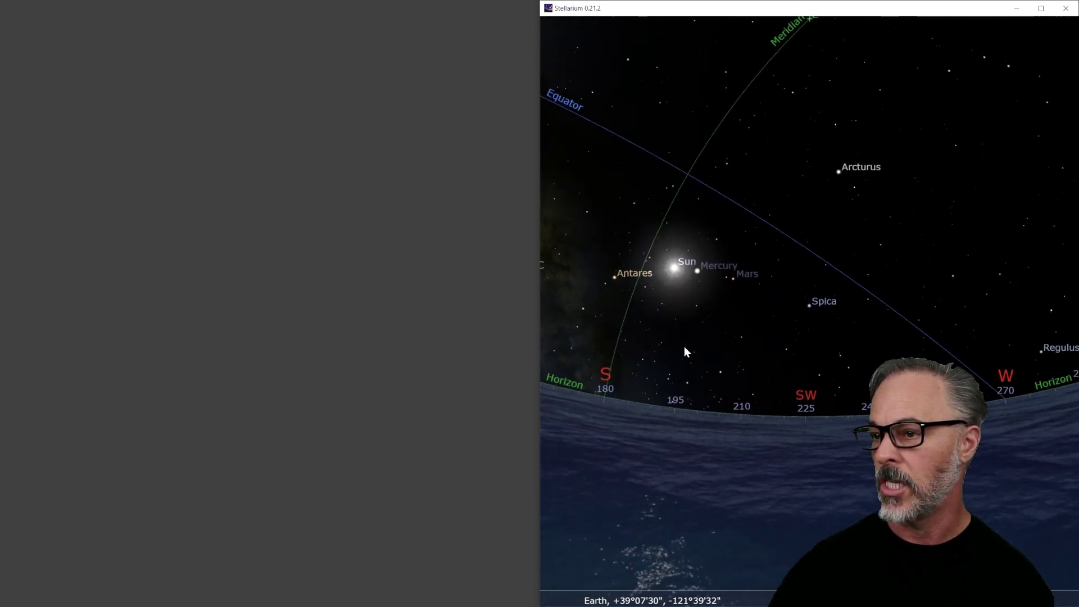
drag(686, 349, 837, 329)
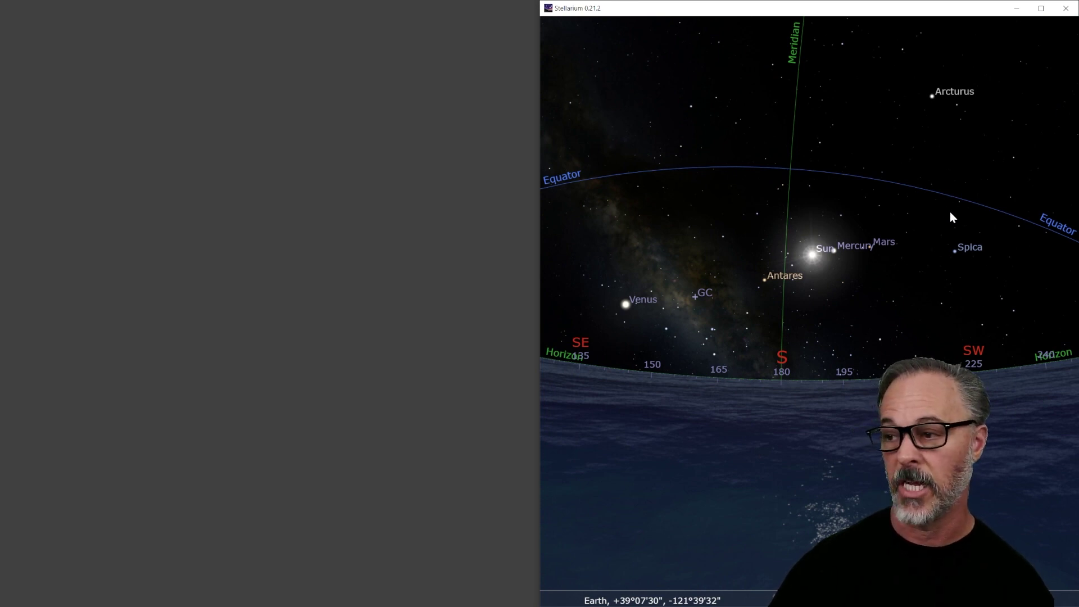
drag(950, 213, 767, 211)
drag(919, 212, 815, 385)
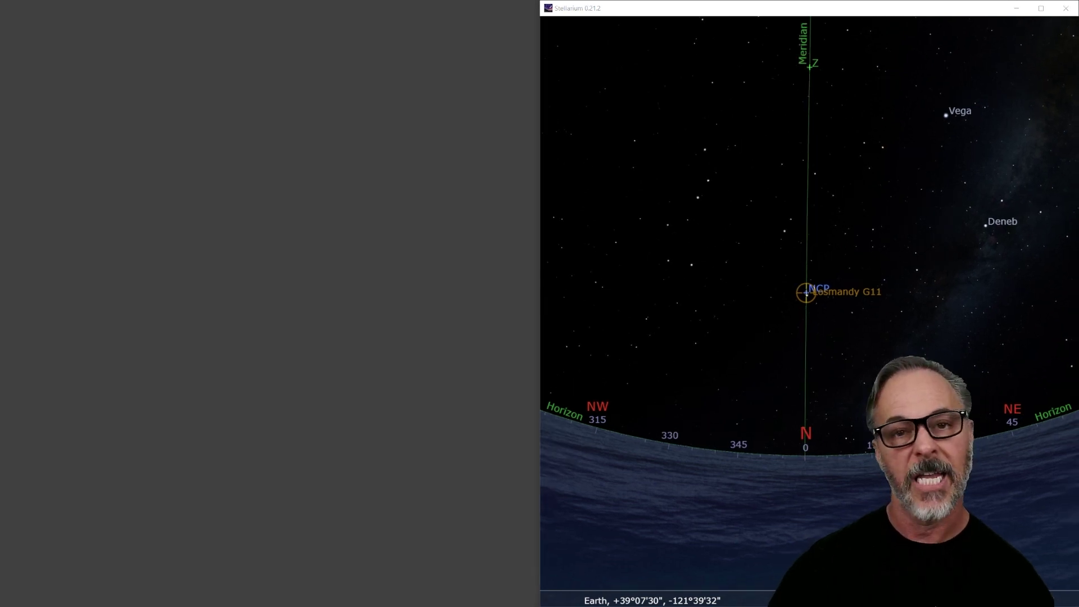
- Switch to Sequence Generator Pro with the meridian flip test.sgf sequence shown
key(alt+Tab)
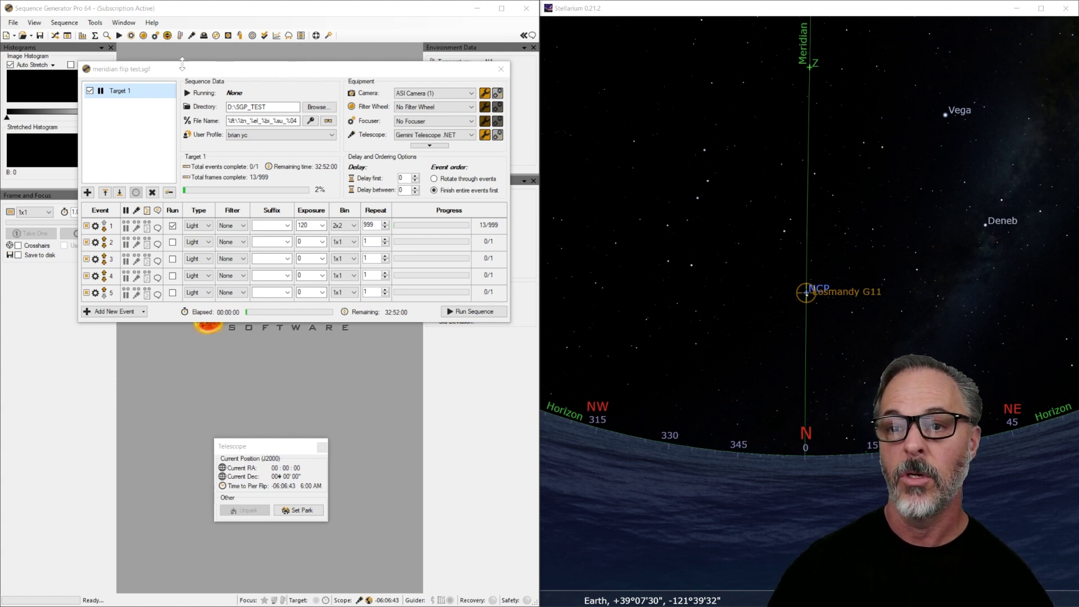
- Enable Use Auto Meridian Flip with 5 Minutes Past Meridian to Flip
click(34, 23)
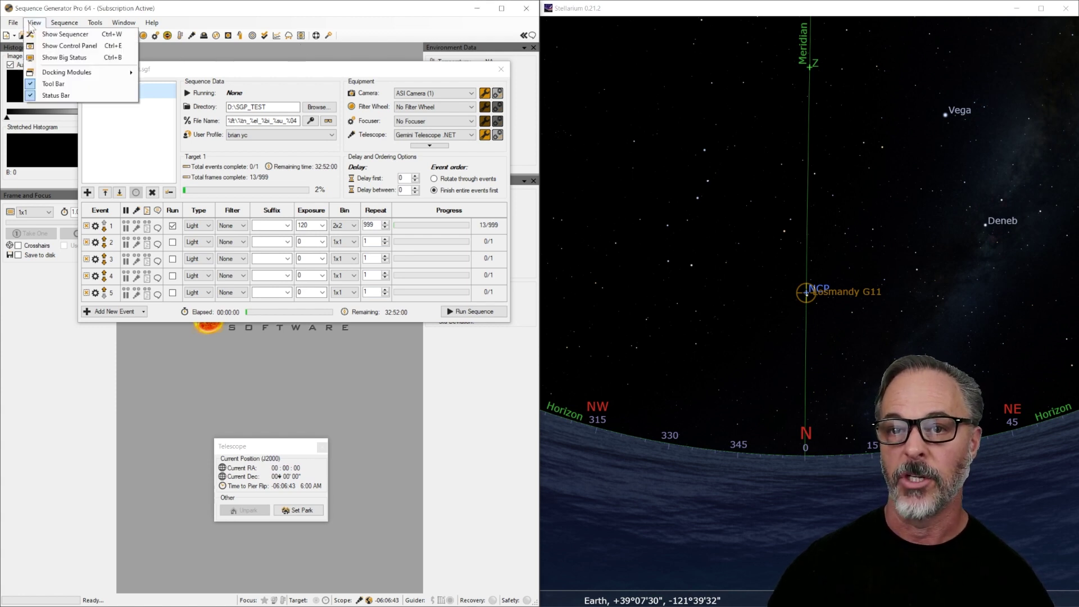
click(52, 46)
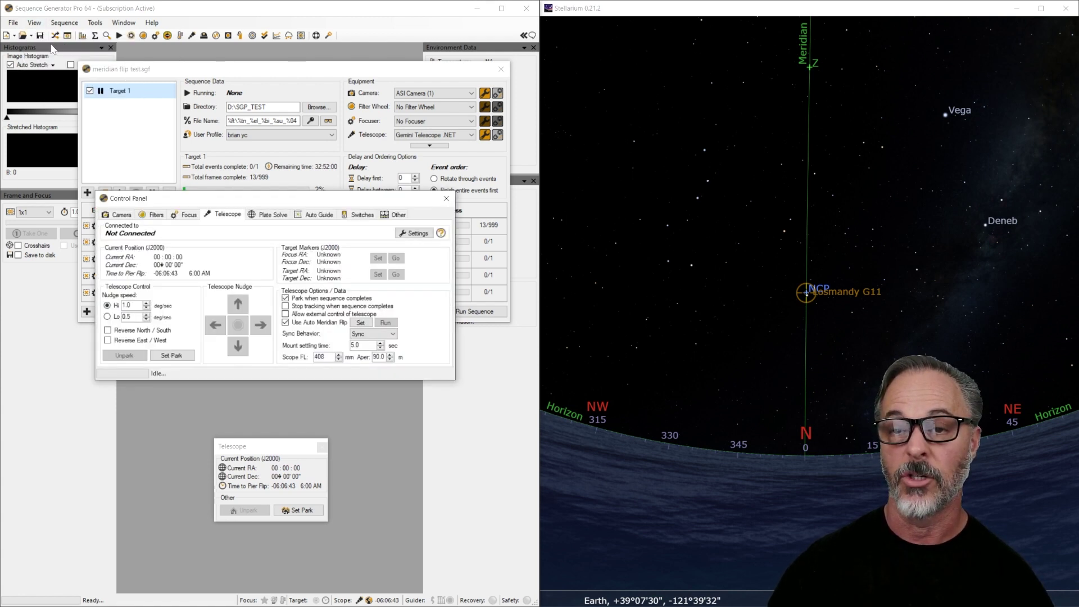
click(188, 215)
click(231, 215)
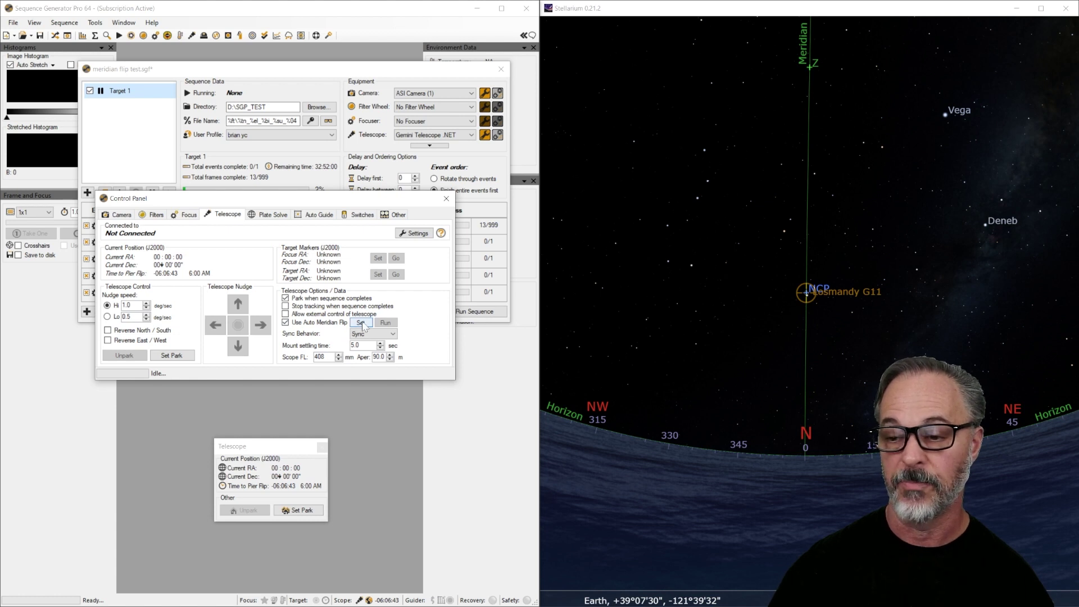
click(361, 323)
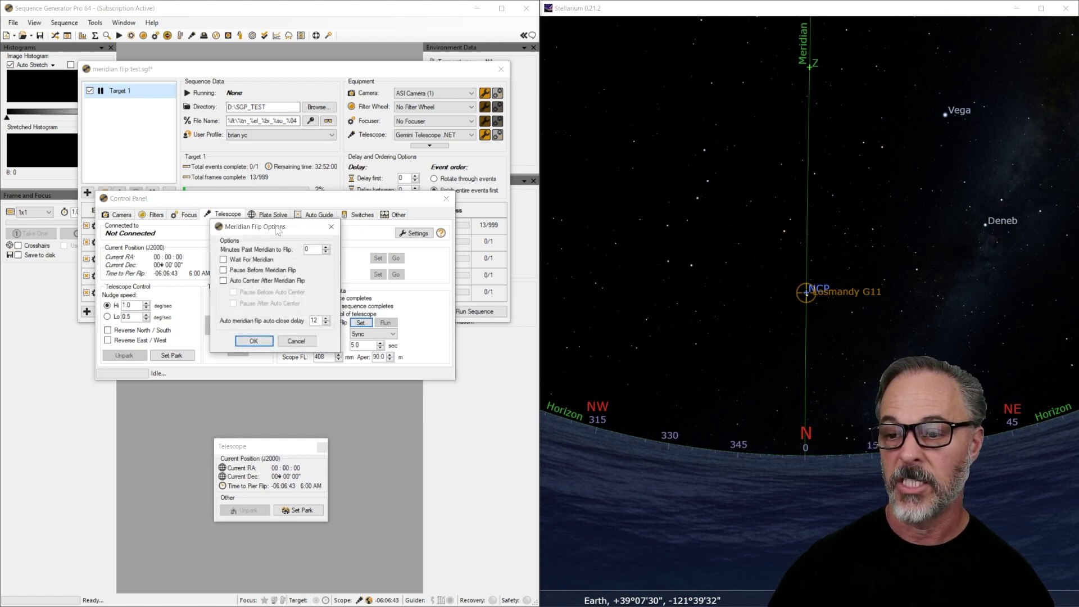
drag(277, 231, 245, 210)
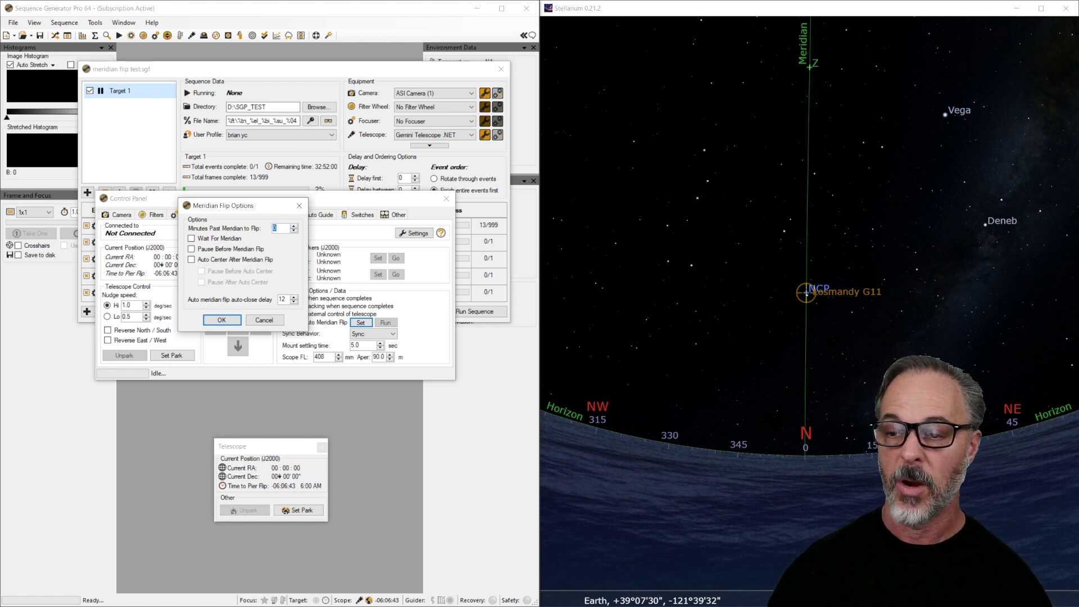
mouse_move(275, 227)
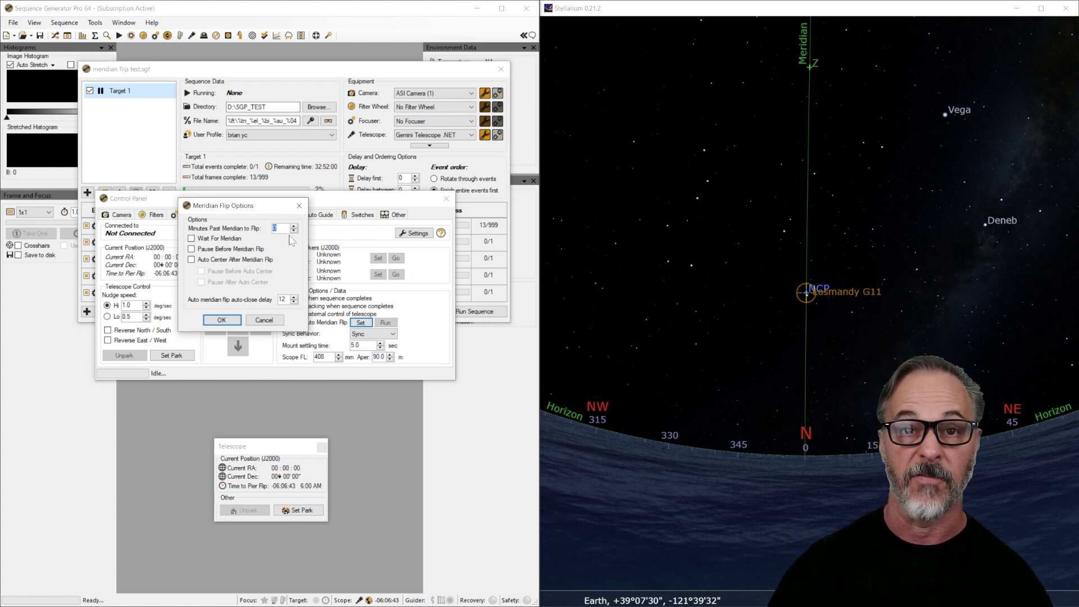
text(5)
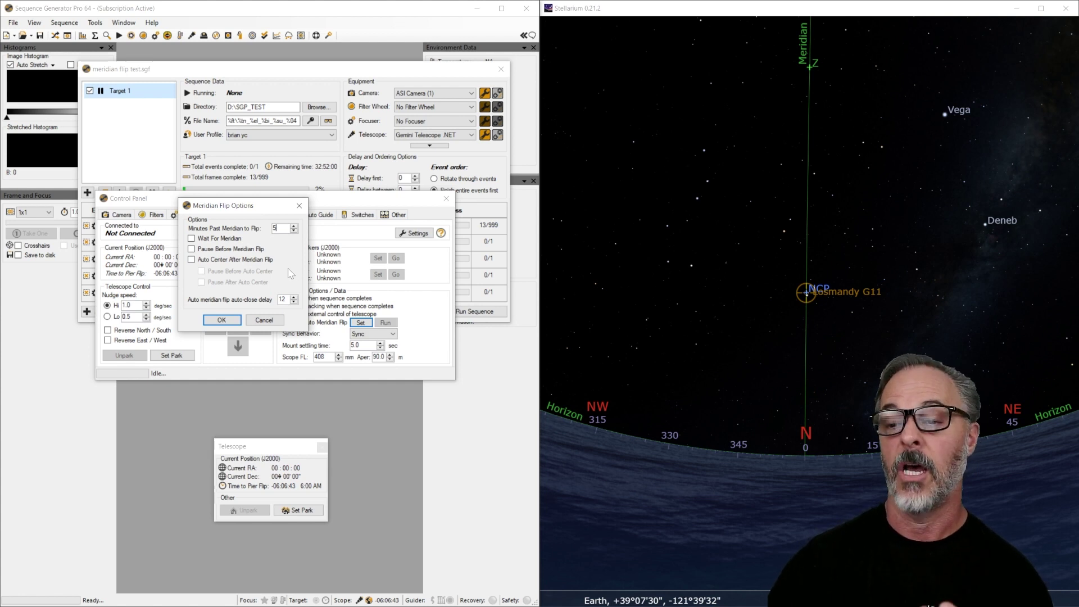
click(226, 321)
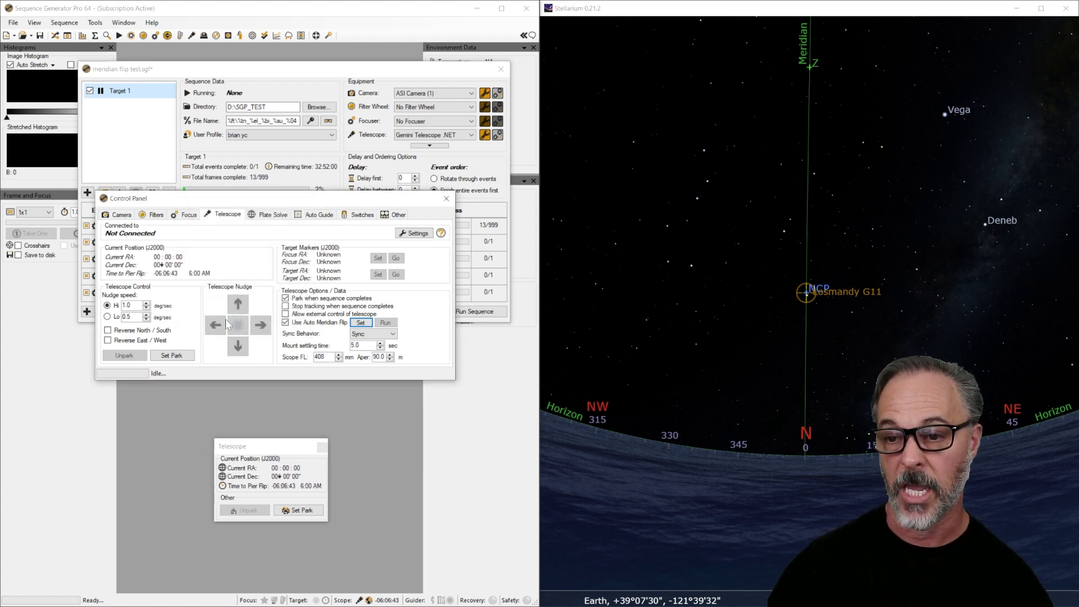
- Close the Control Panel and dock the Telescope module at the lower left beside the event list
click(446, 199)
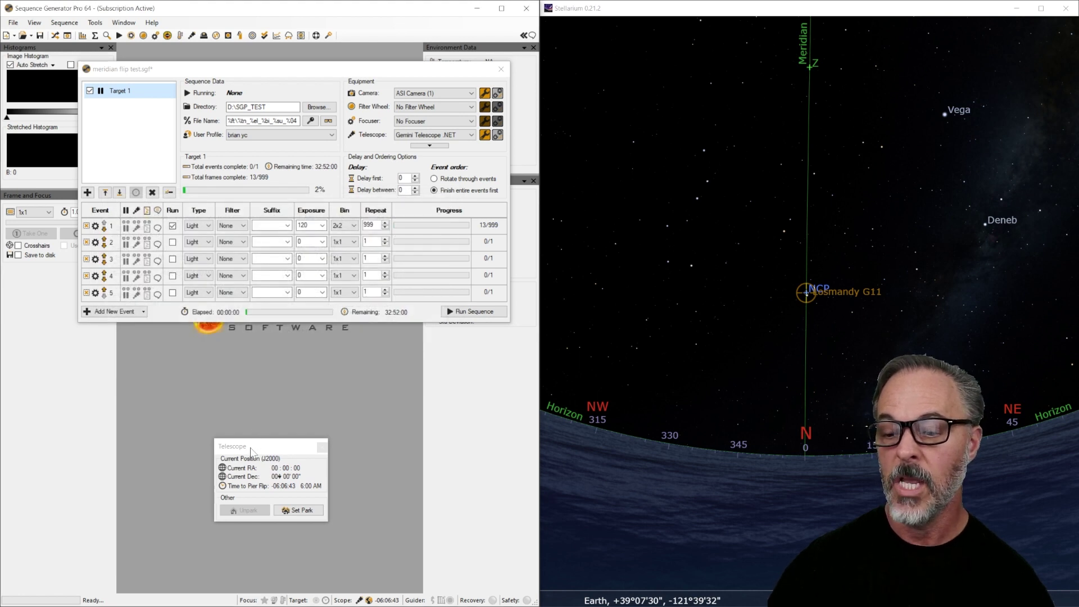
drag(253, 447, 108, 392)
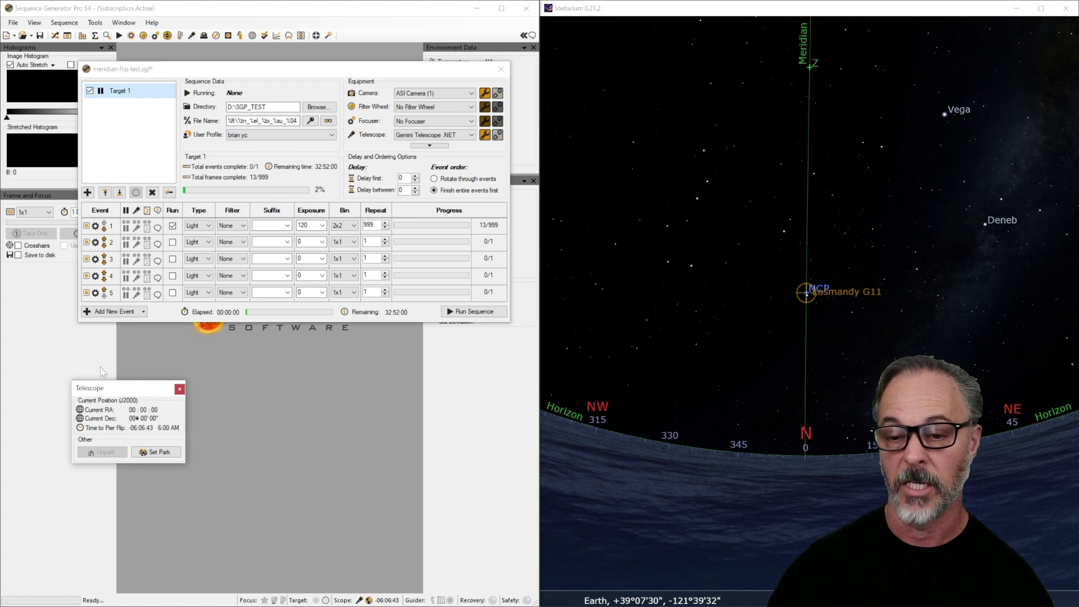
click(44, 26)
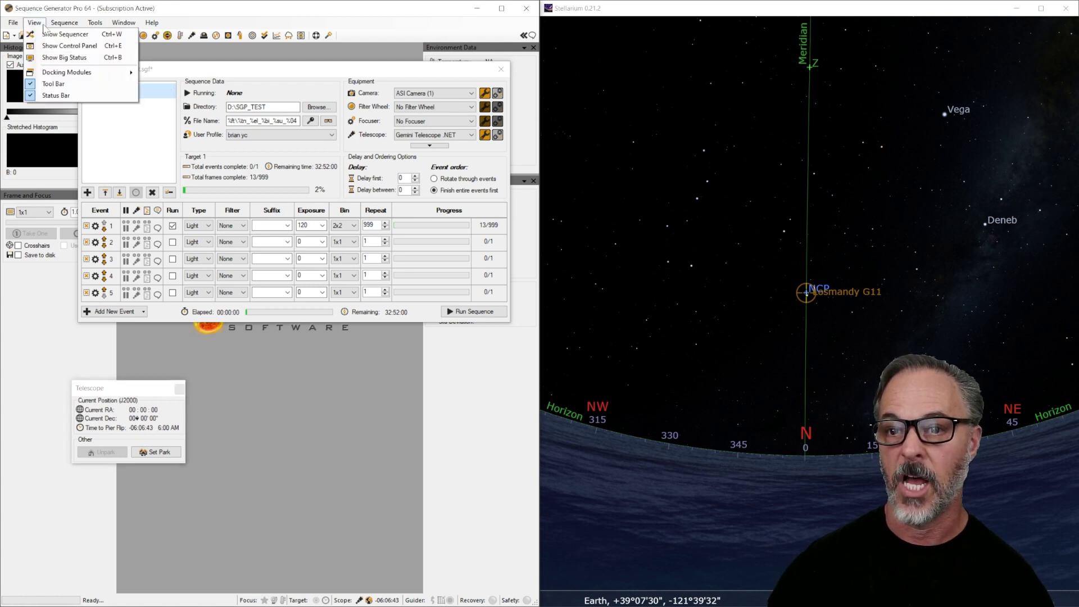
mouse_move(60, 77)
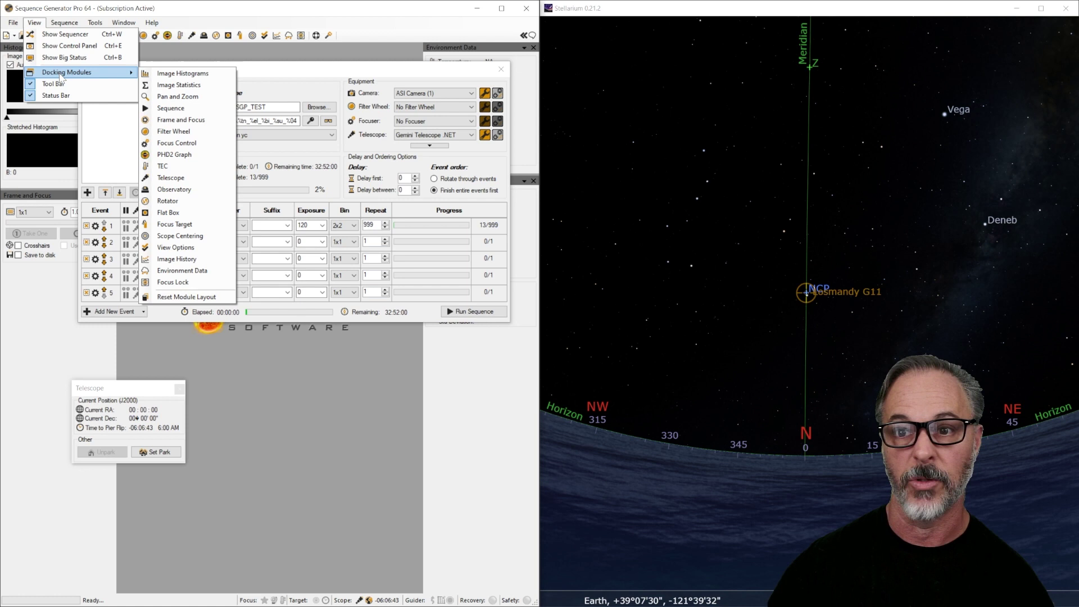
click(203, 181)
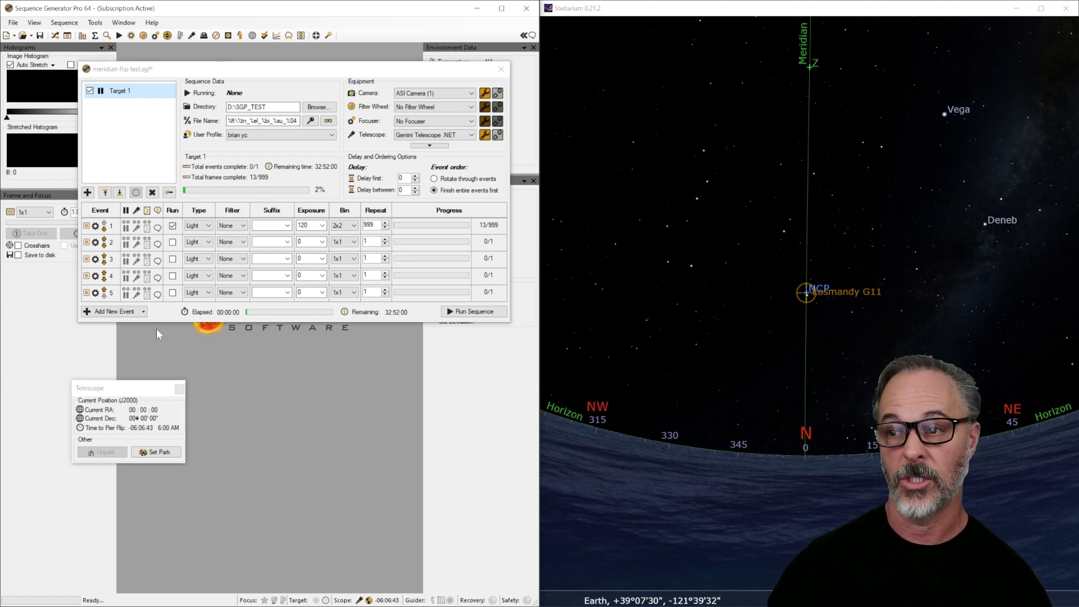
- Connect the telescope and camera, then check Target 1's settings and cancel unchanged
click(498, 136)
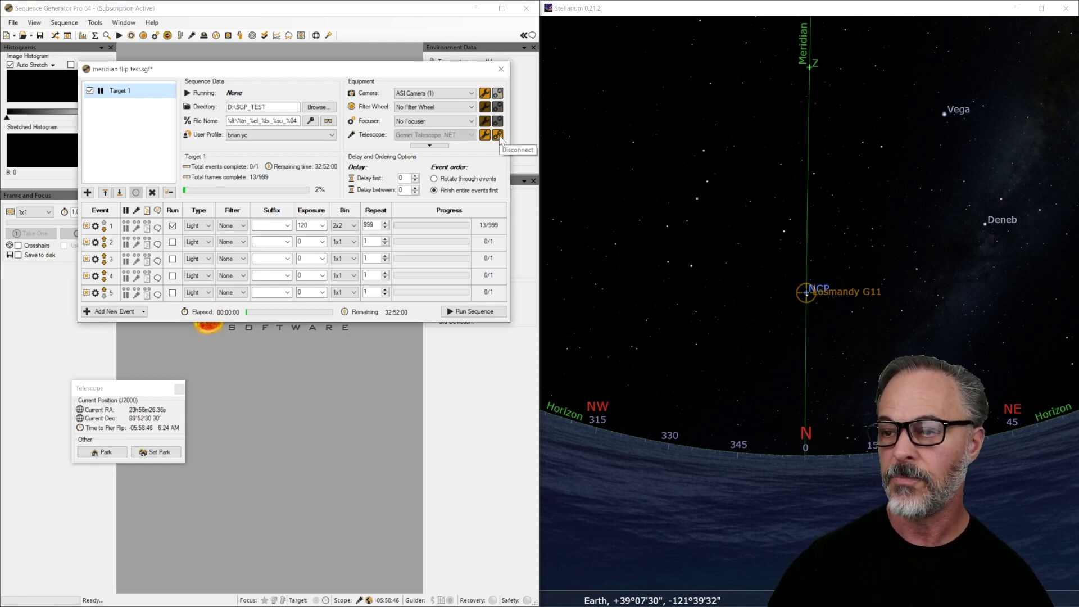
click(499, 93)
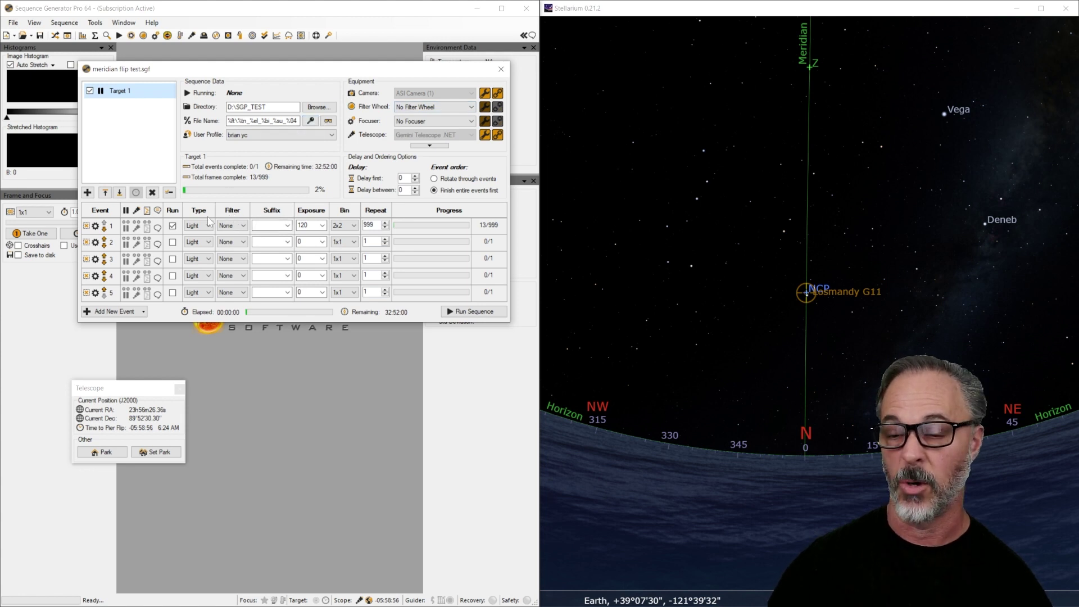
mouse_move(141, 95)
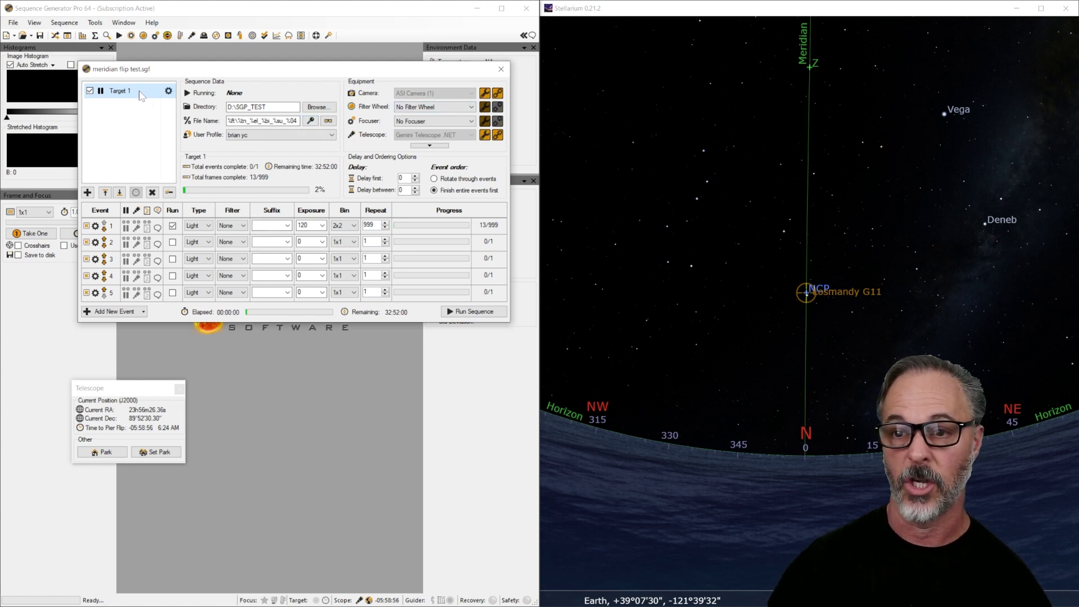
click(168, 91)
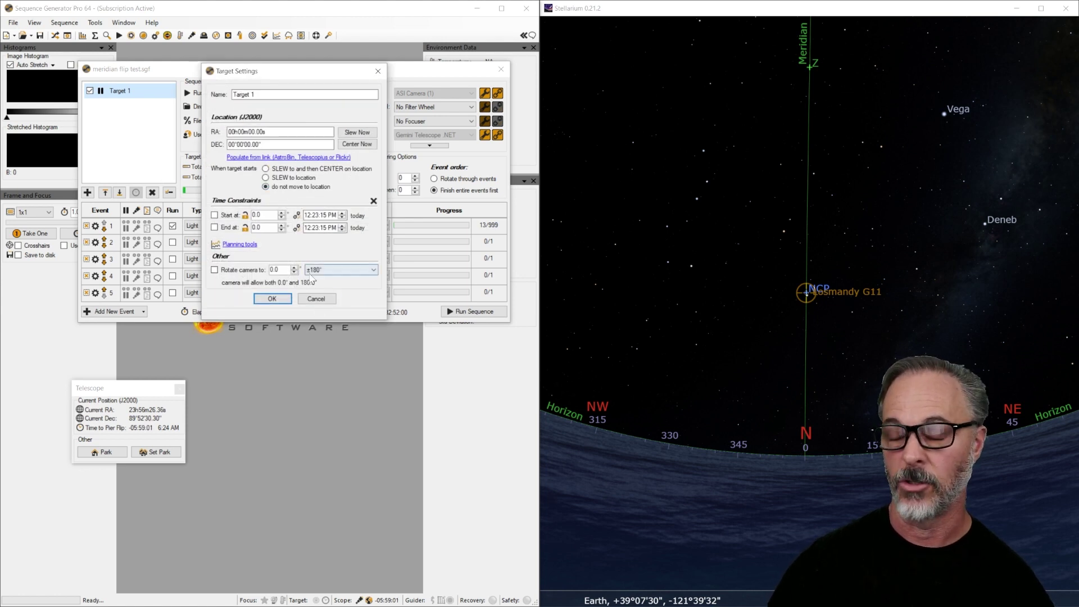
click(327, 301)
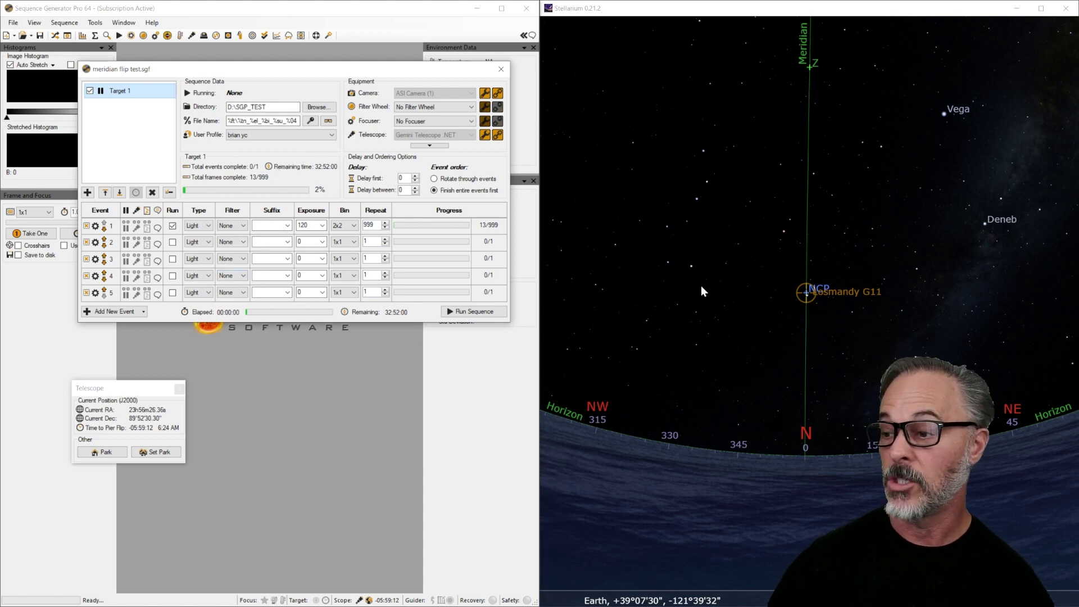
- Slew the Losmandy G11 to 13 Lyr beside Vega, then deselect the star
drag(700, 285, 689, 338)
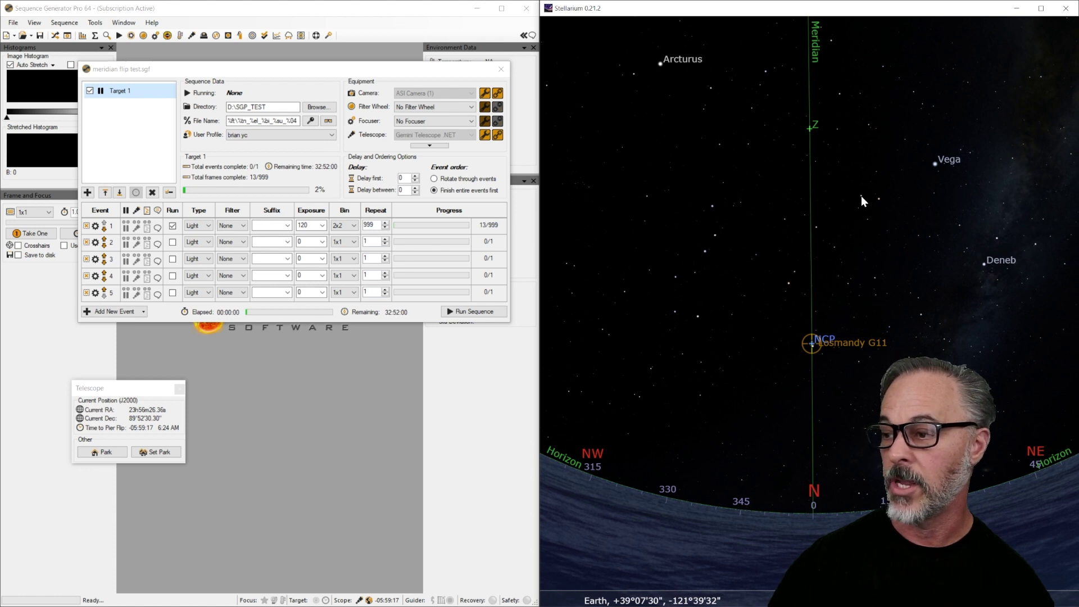
click(933, 193)
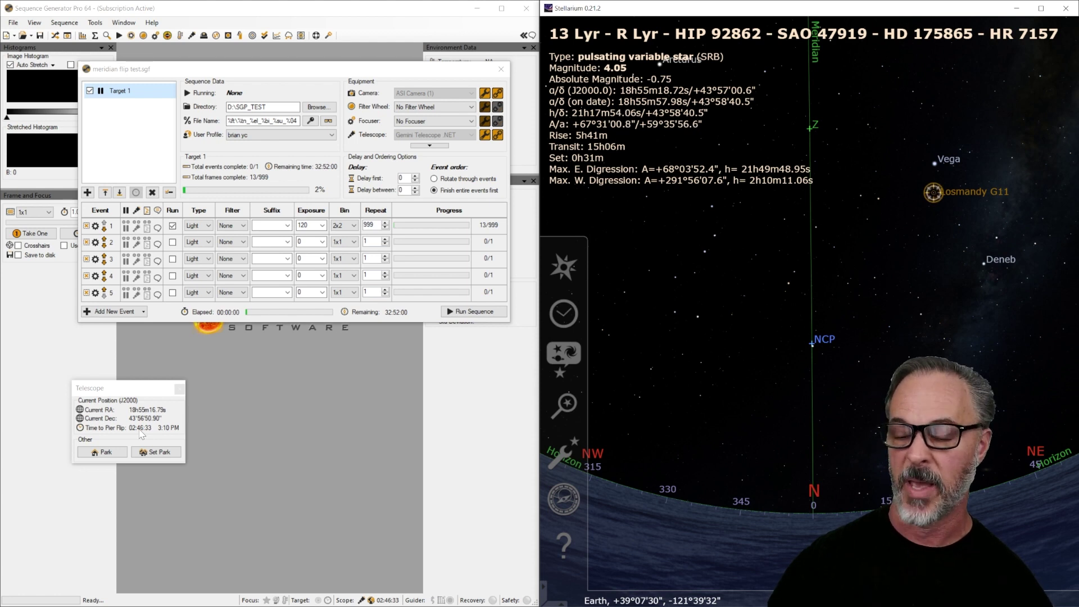
click(911, 211)
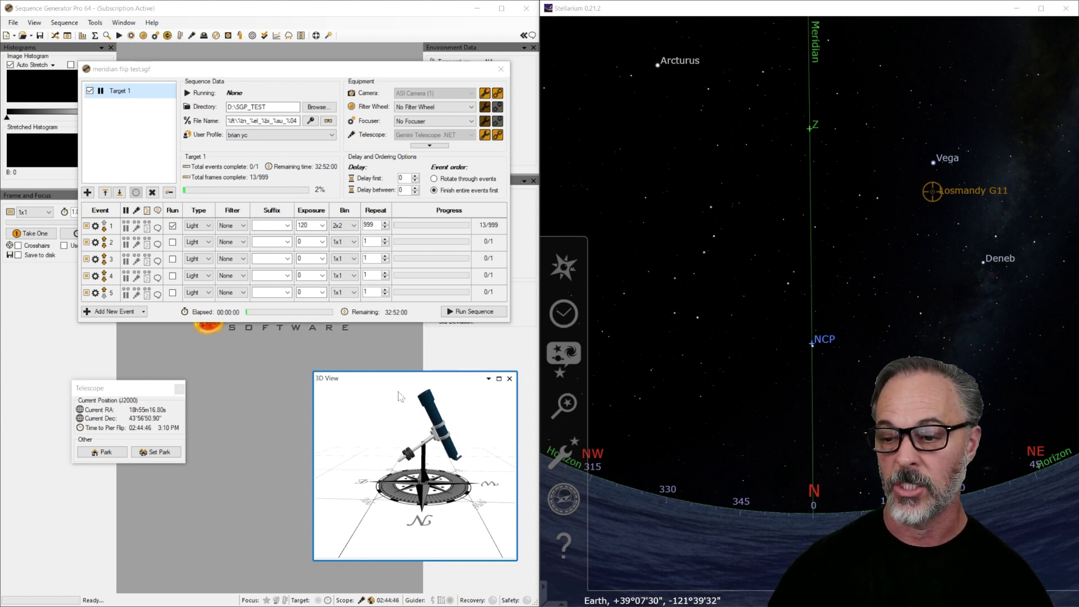
drag(404, 381, 359, 380)
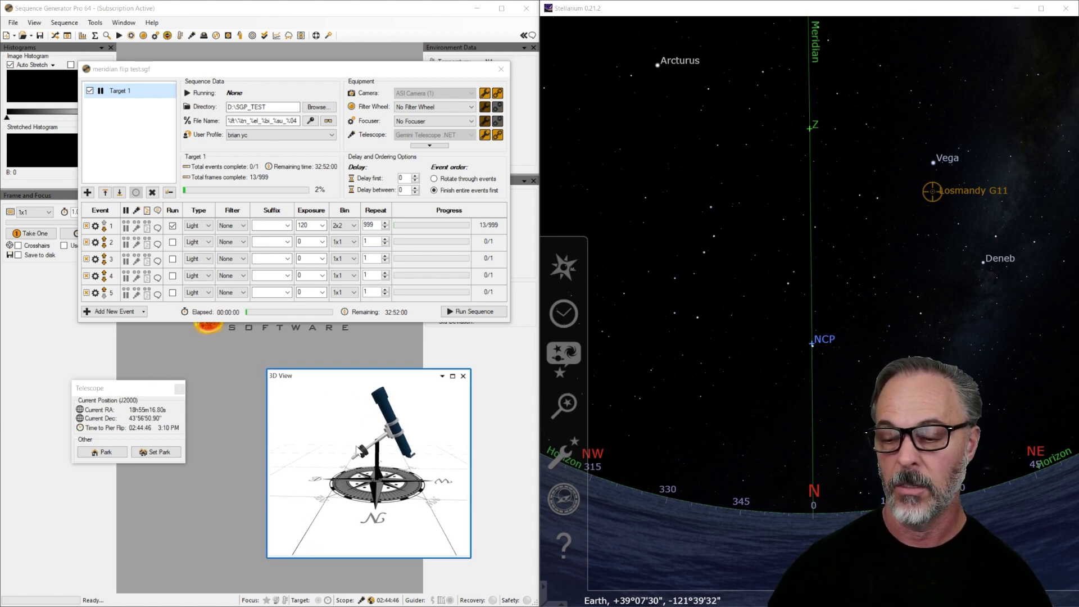
drag(361, 450, 370, 482)
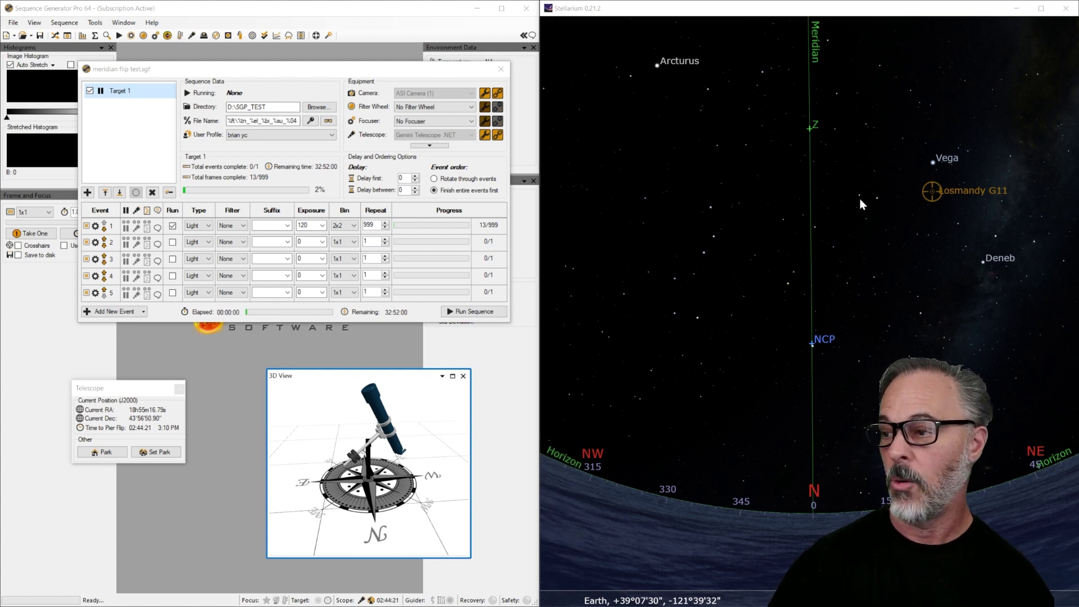
- Slew the mount to HIP 80091 beside the meridian, leaving 00:08:19 until pier flip
click(829, 193)
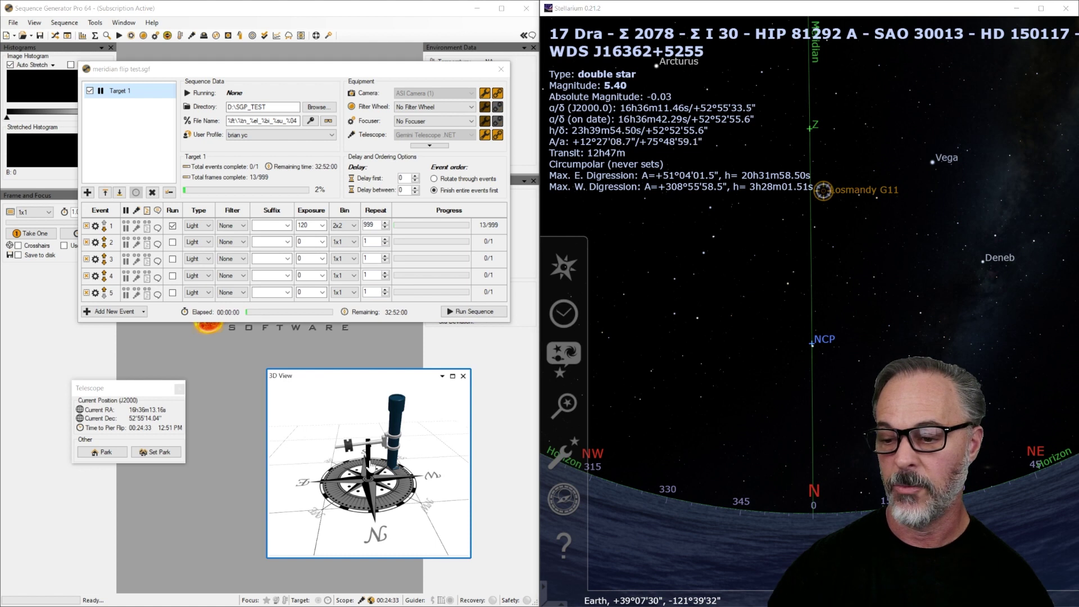
mouse_move(371, 465)
mouse_down()
mouse_move(357, 462)
mouse_move(351, 437)
mouse_move(351, 461)
mouse_up()
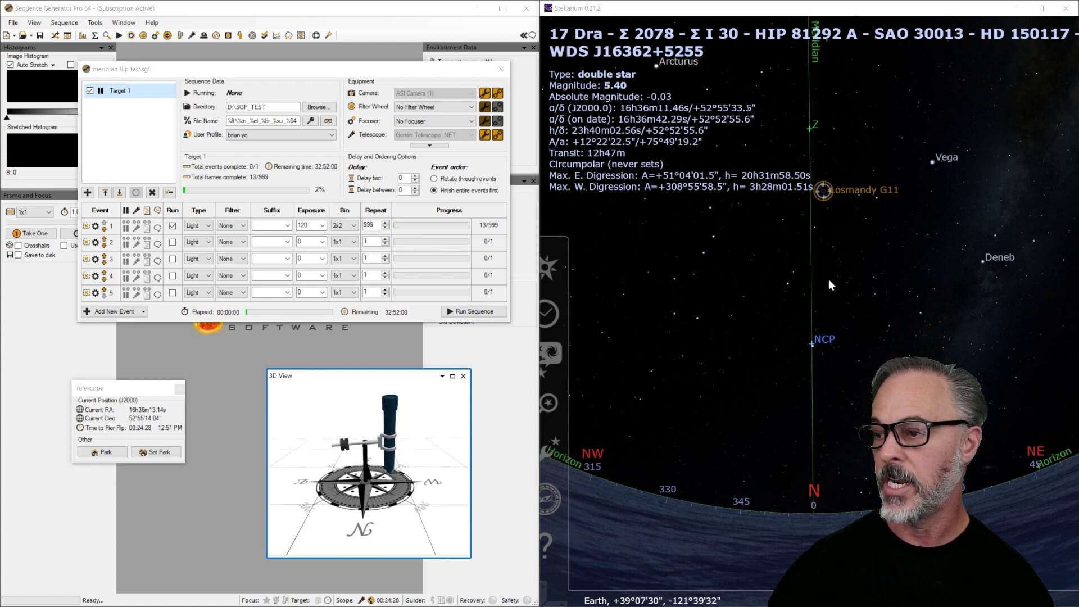
scroll(846, 237, up, 3)
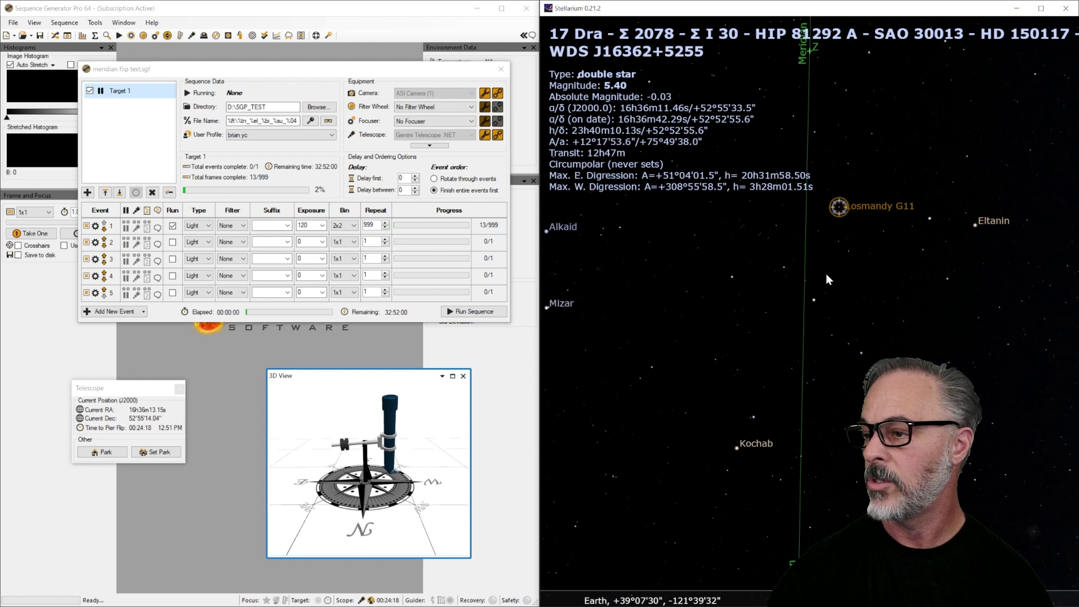
click(815, 213)
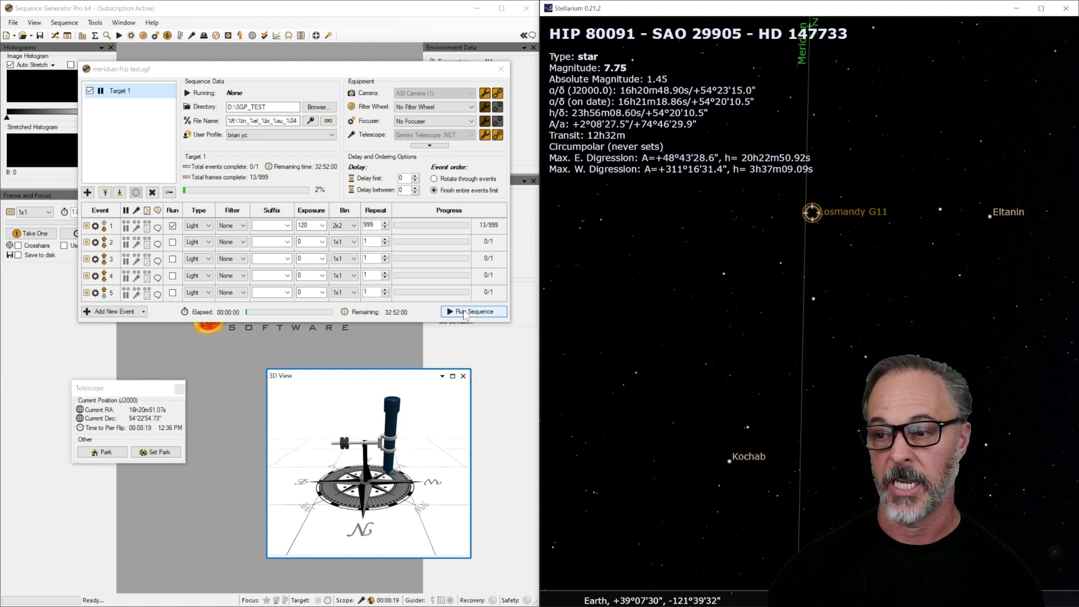
- Deselect HIP 80091 and run the Target 1 sequence capturing 120-second frames
click(697, 217)
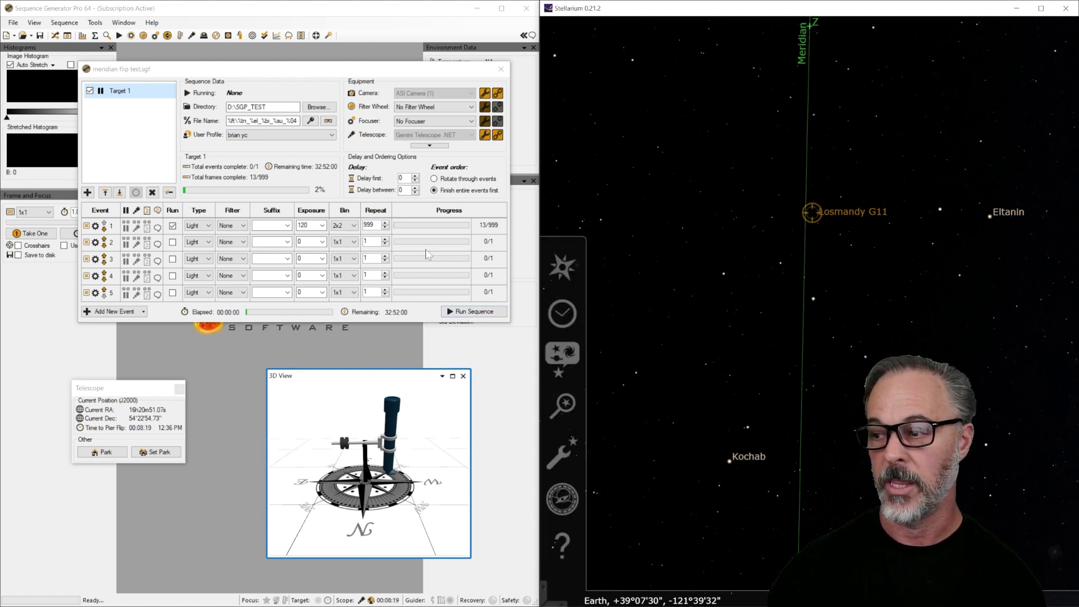
drag(767, 255, 785, 301)
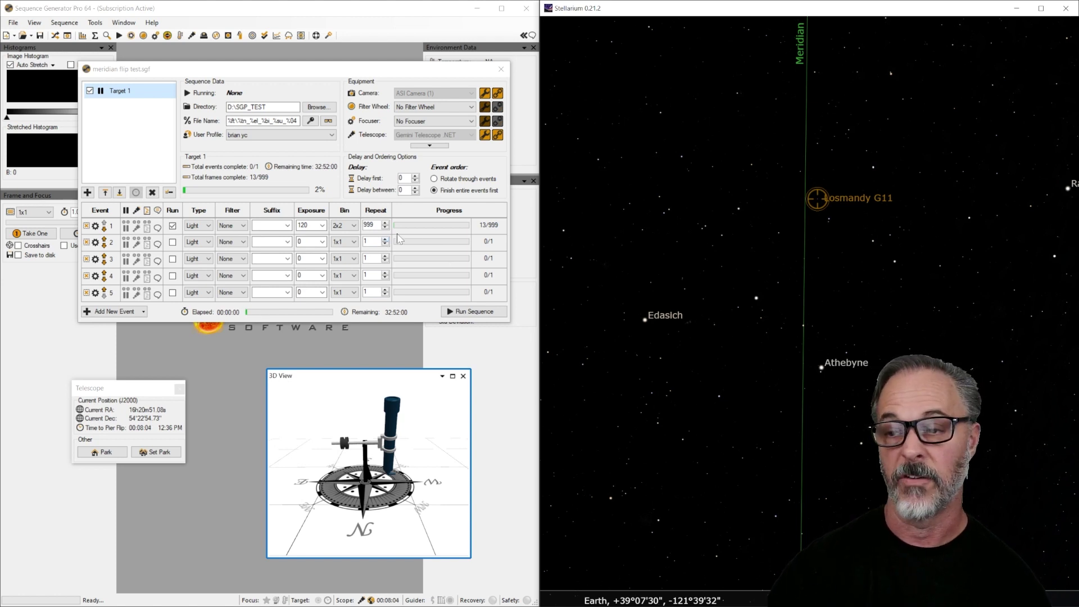
click(467, 314)
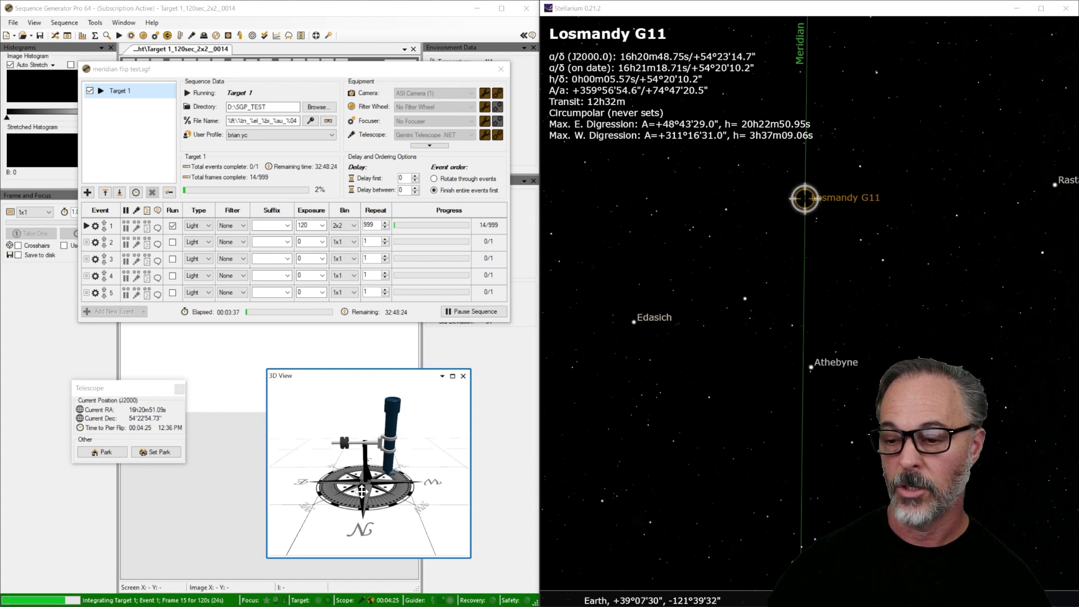
- Tilt the 3D mount view and reposition the telescope status panel to watch the meridian flip
mouse_move(362, 490)
mouse_down()
mouse_move(360, 469)
mouse_move(363, 482)
mouse_up()
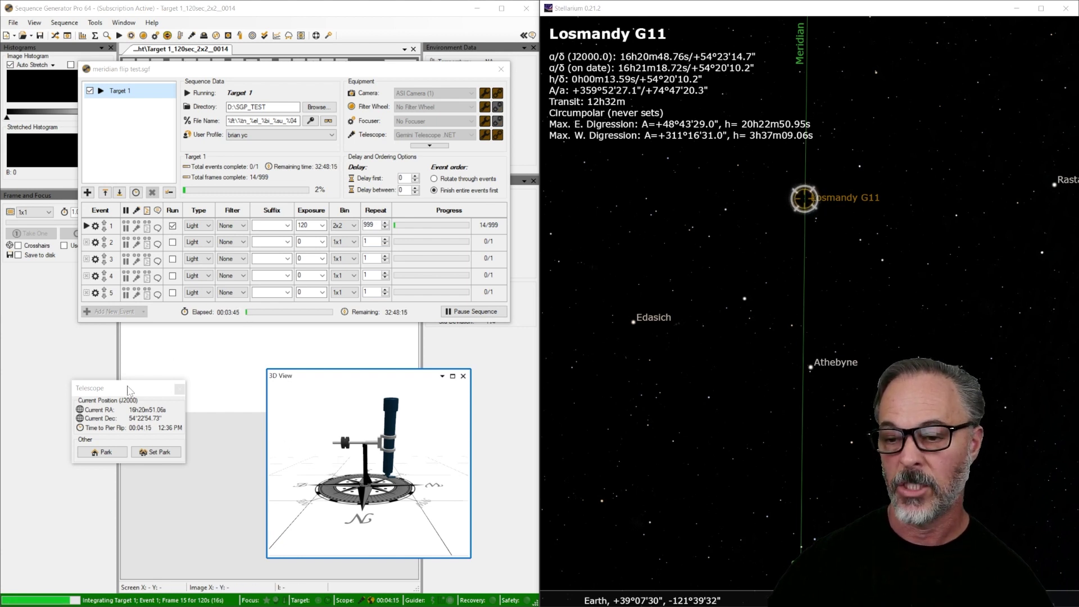
drag(129, 389, 129, 383)
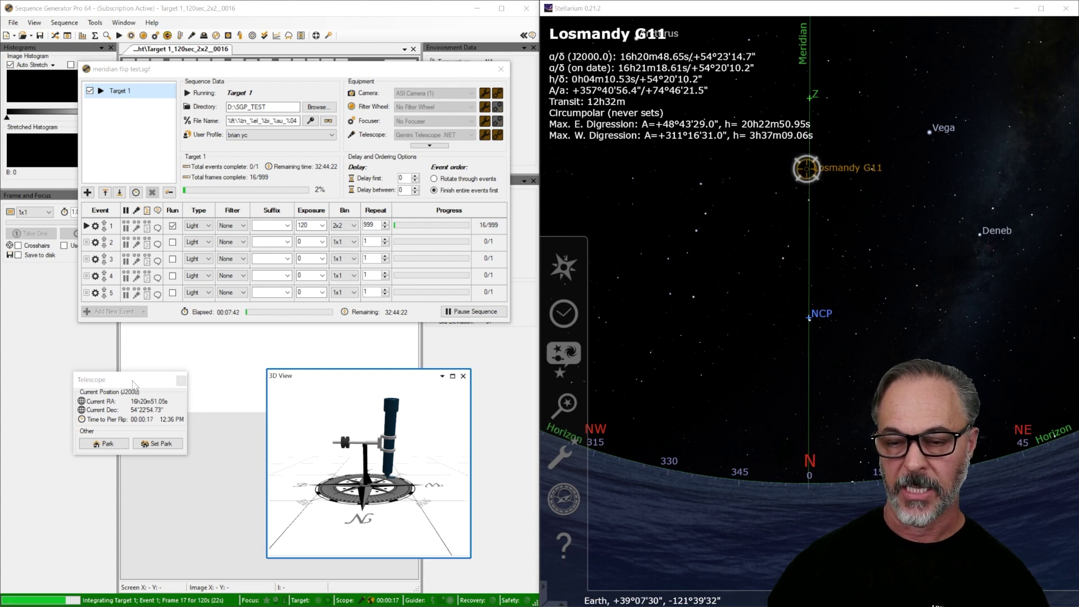
drag(134, 384, 133, 380)
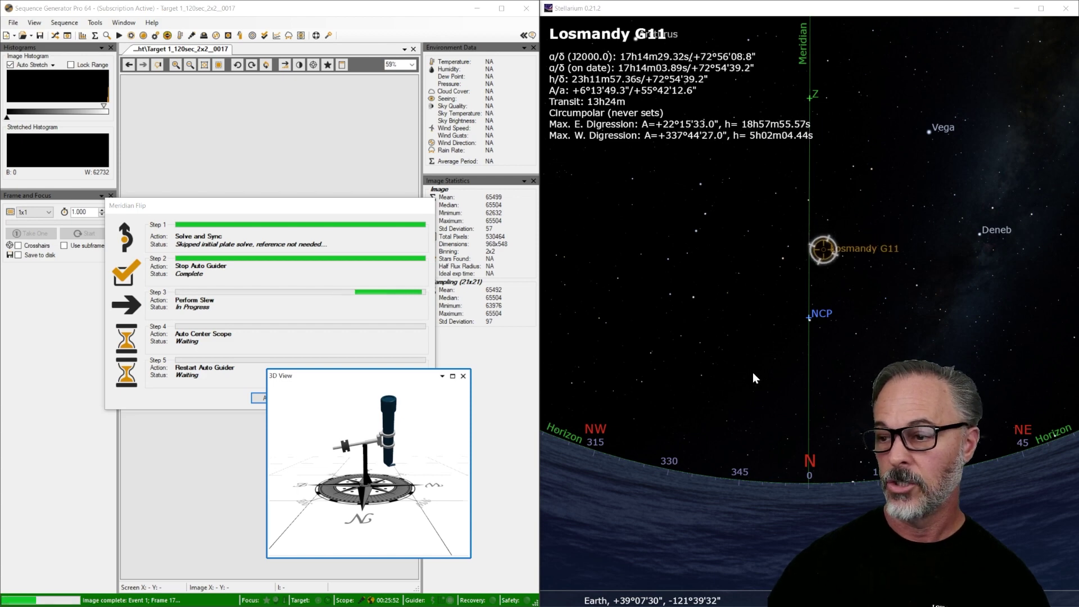
- Widen the 3D sky view toward the horizon during the flip, then move the flip report higher
scroll(753, 370, down, 3)
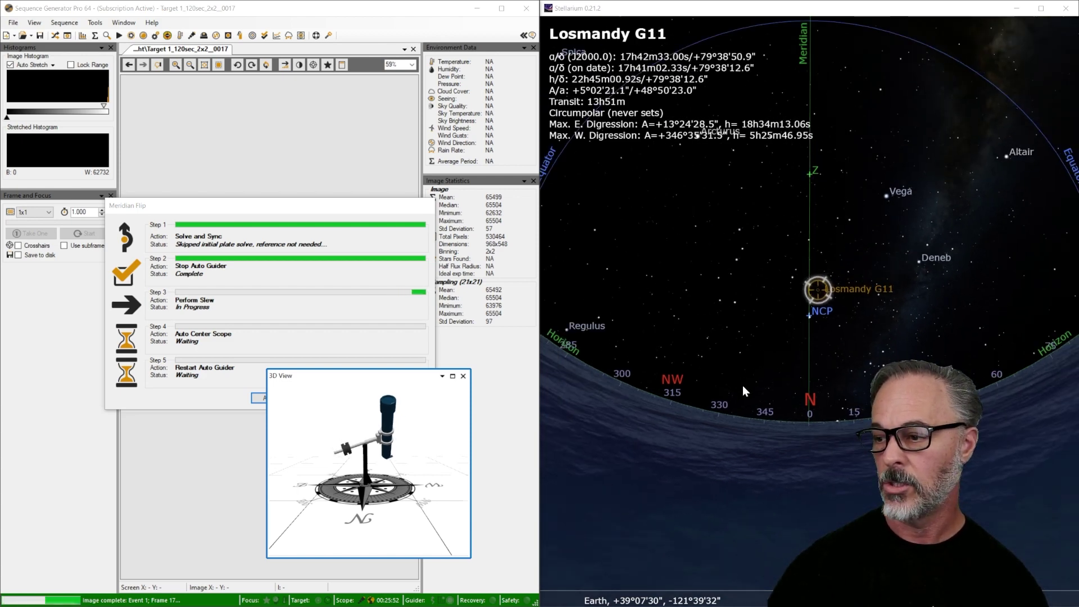
drag(742, 385, 753, 329)
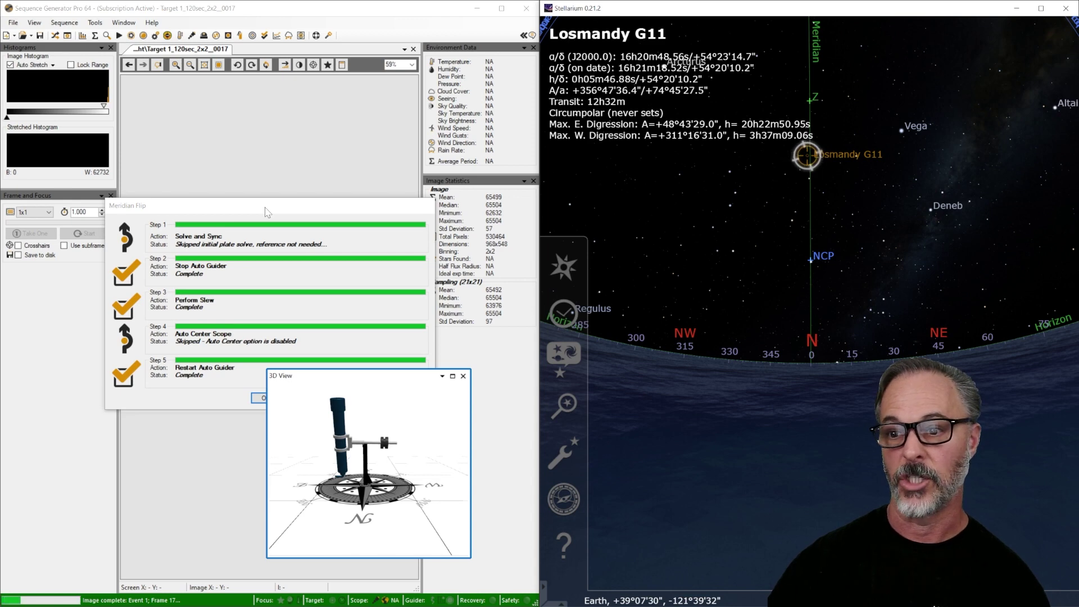
drag(268, 212, 269, 151)
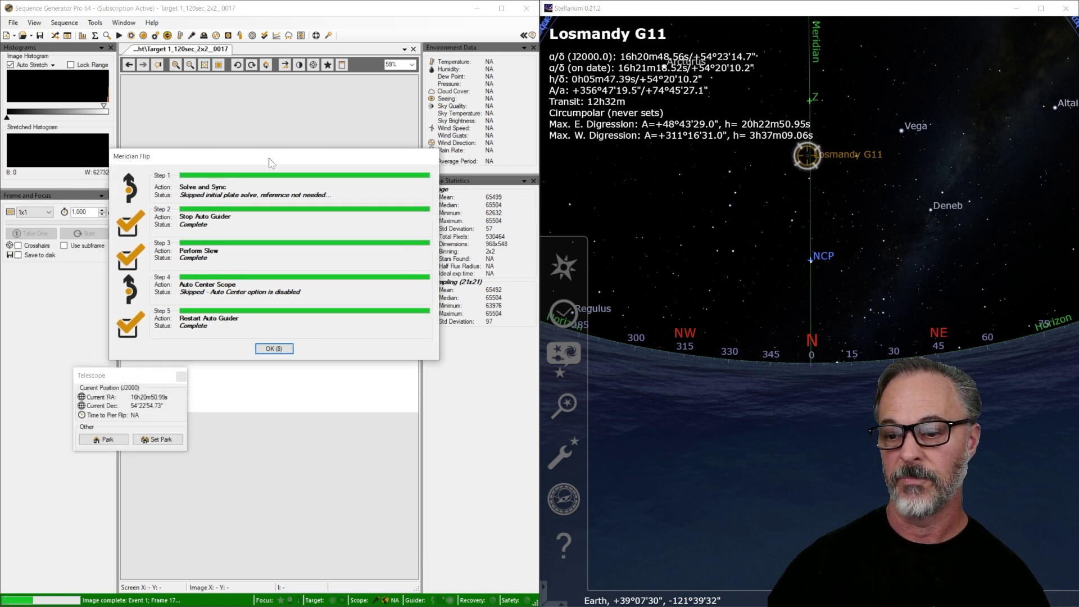
- Dismiss the completed Meridian Flip report, then zoom and tilt the 3D view to a near-horizontal look
click(271, 338)
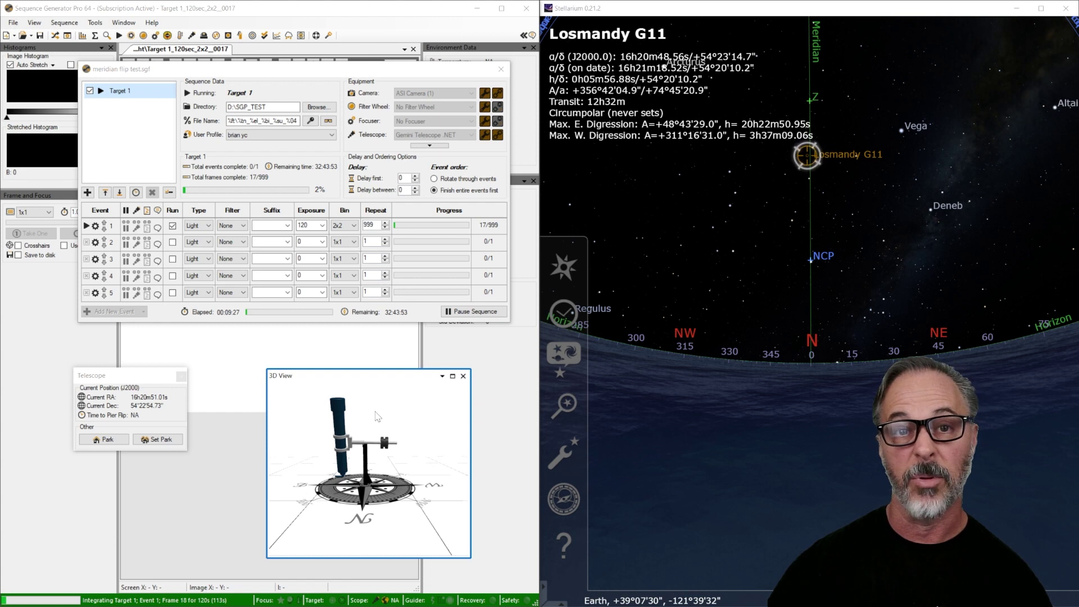
scroll(376, 452, up, 2)
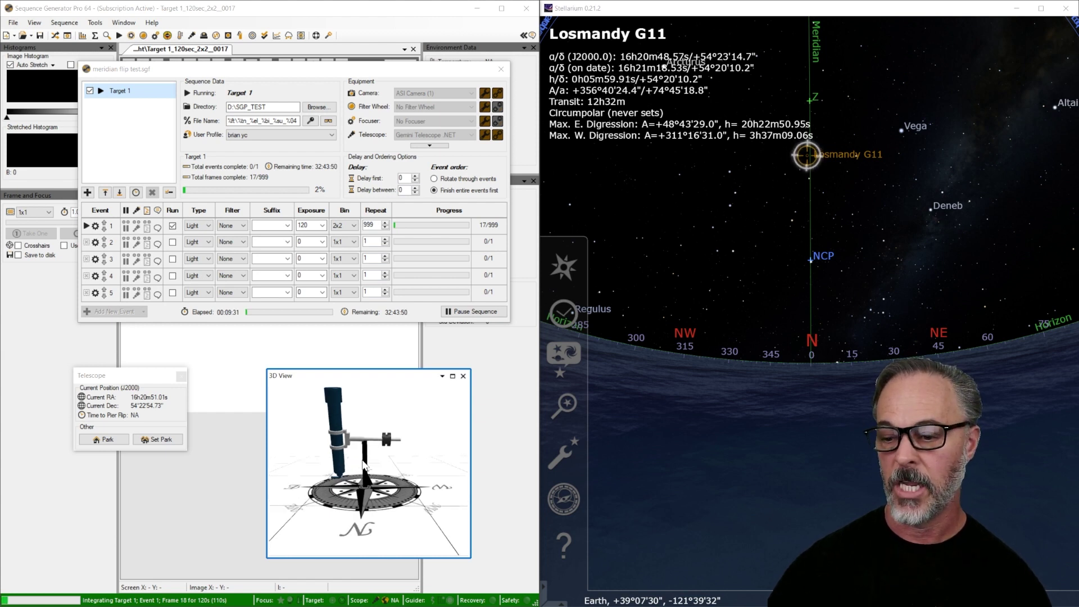
drag(372, 456, 370, 444)
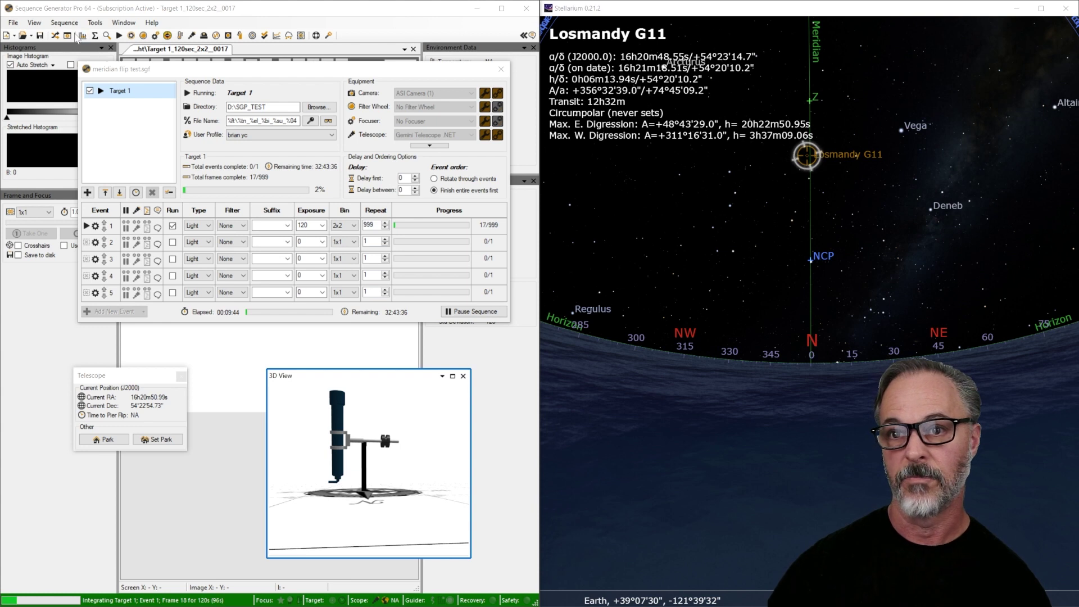
- Glance through the View menu without choosing anything, then nudge the Telescope panel slightly upward
click(37, 24)
click(38, 23)
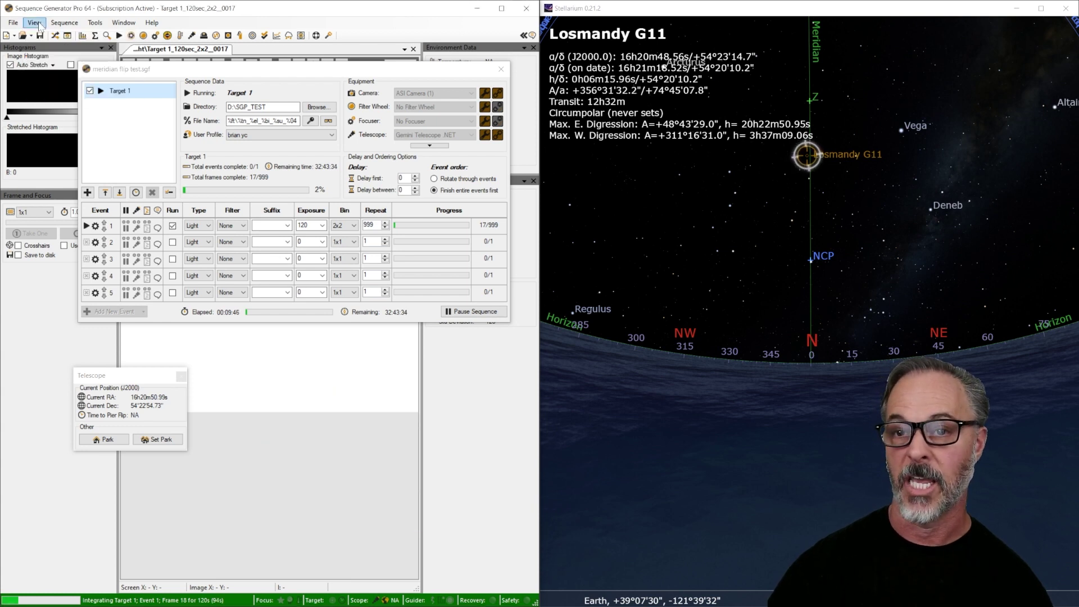
drag(115, 378, 114, 366)
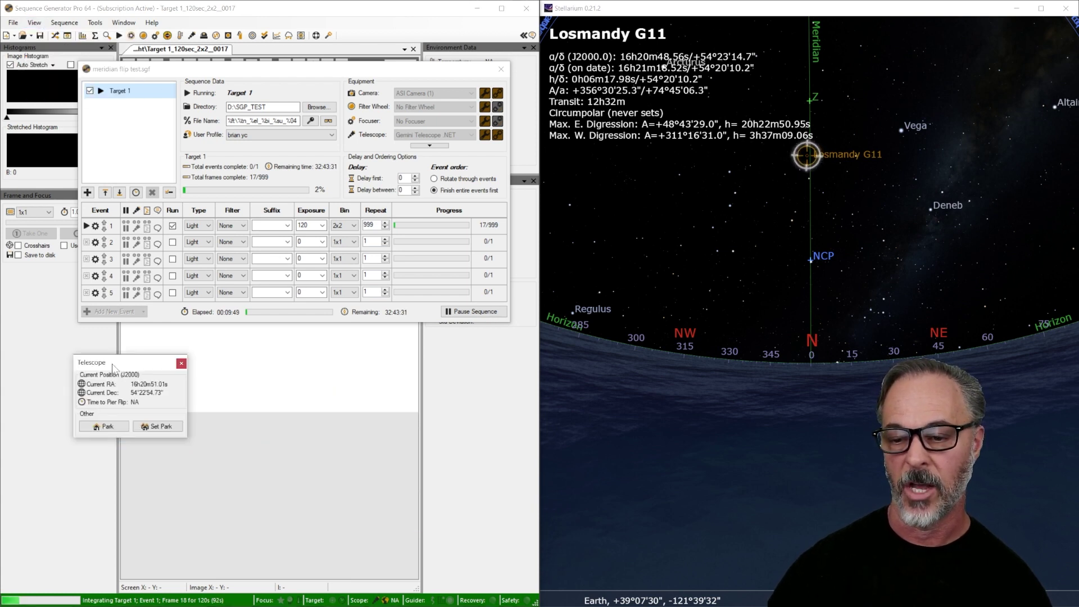